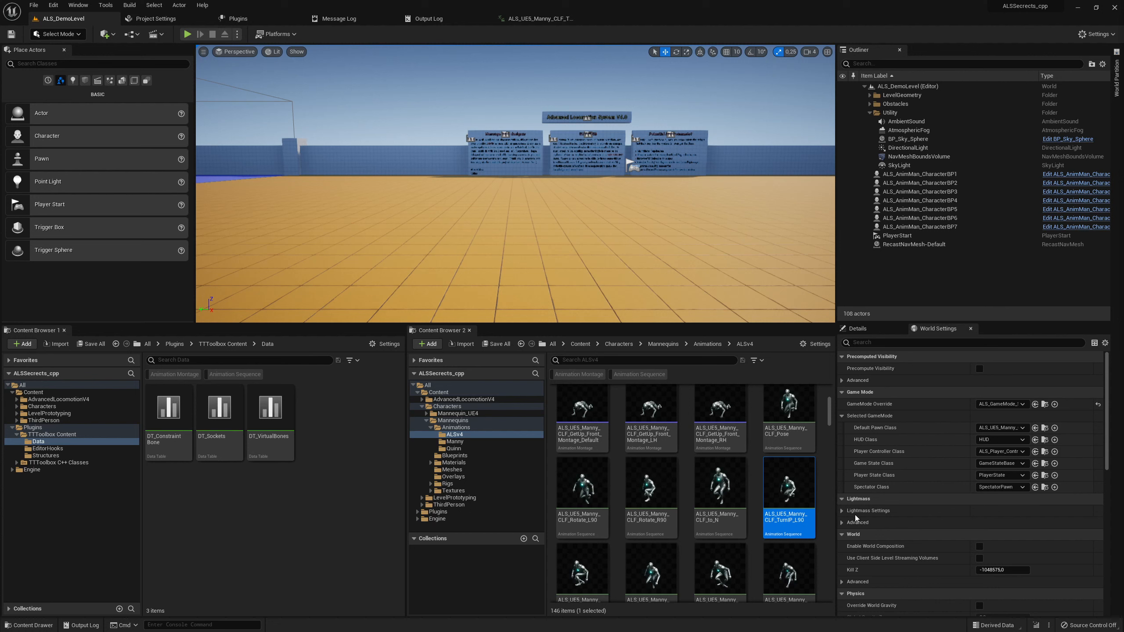
# - Open the ALS_UE5_Manny_CLF_TurnIP_L90 animation and show its FootLock_L, FootLock_R and RotationAmount curves in the Curve Editor
pyautogui.moveTo(791, 491)
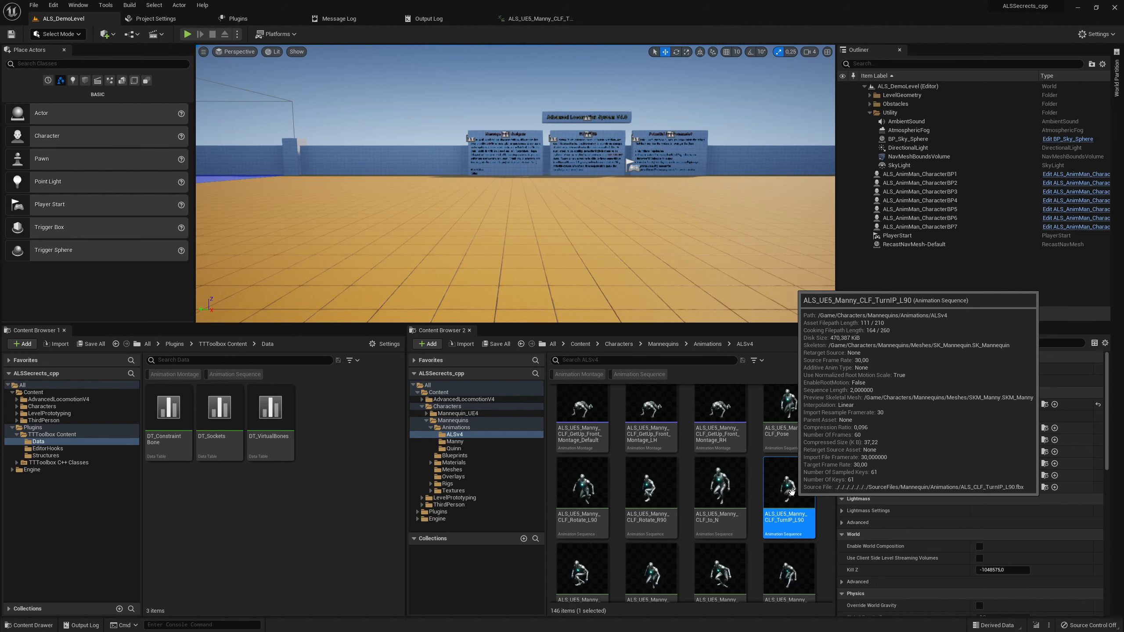
pyautogui.doubleClick(791, 491)
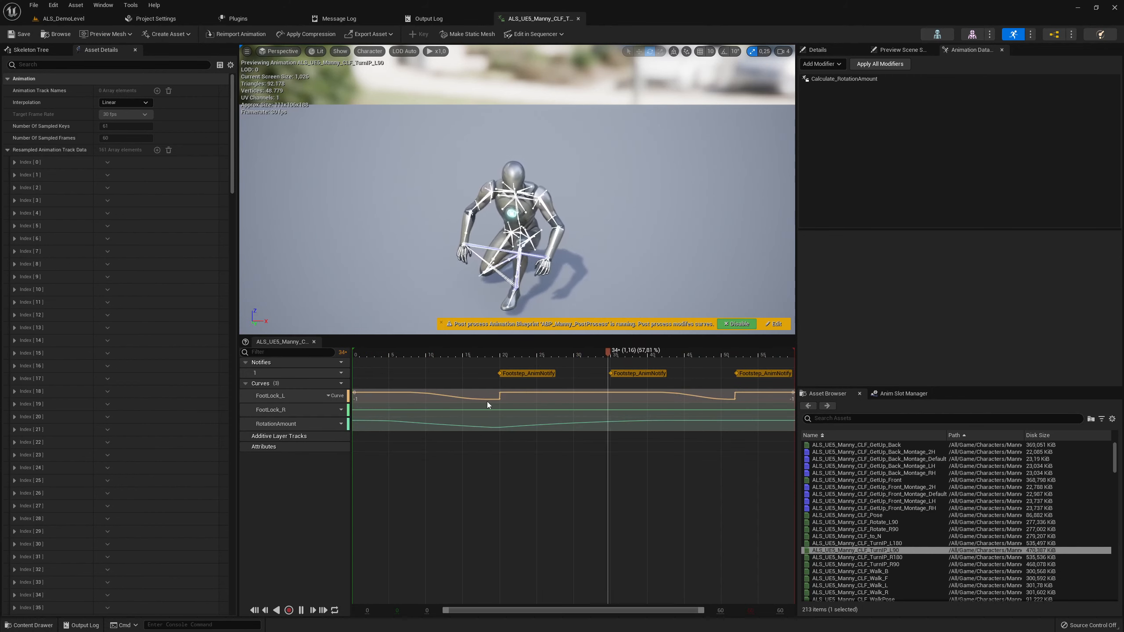
pyautogui.click(313, 399)
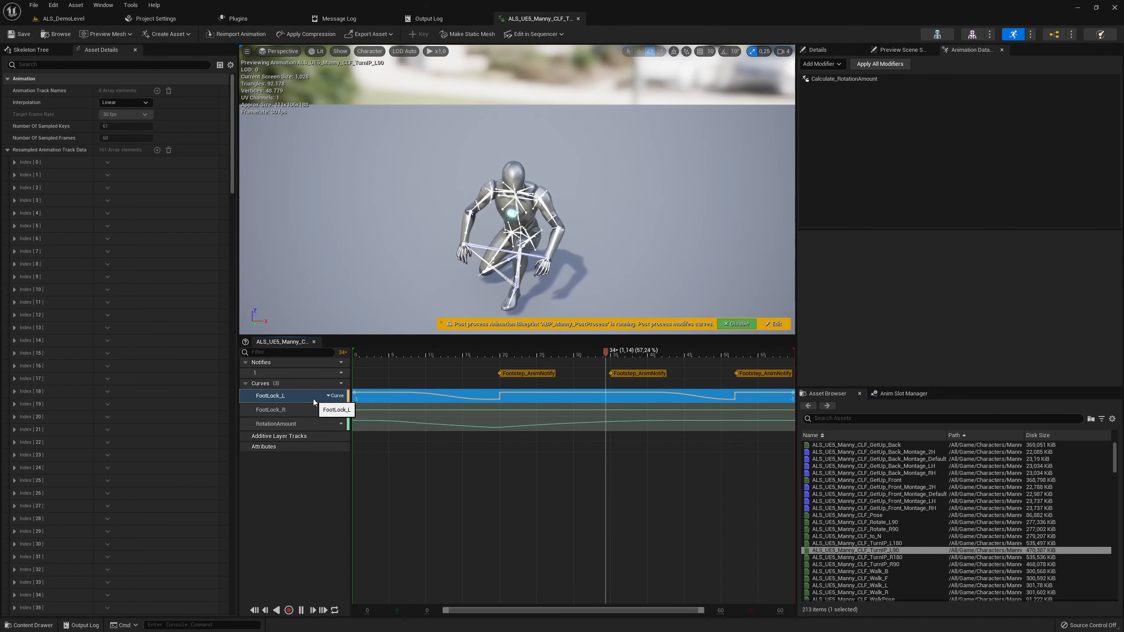
pyautogui.keyDown('shift'); pyautogui.click(300, 425); pyautogui.keyUp('shift')
pyautogui.rightClick(300, 425)
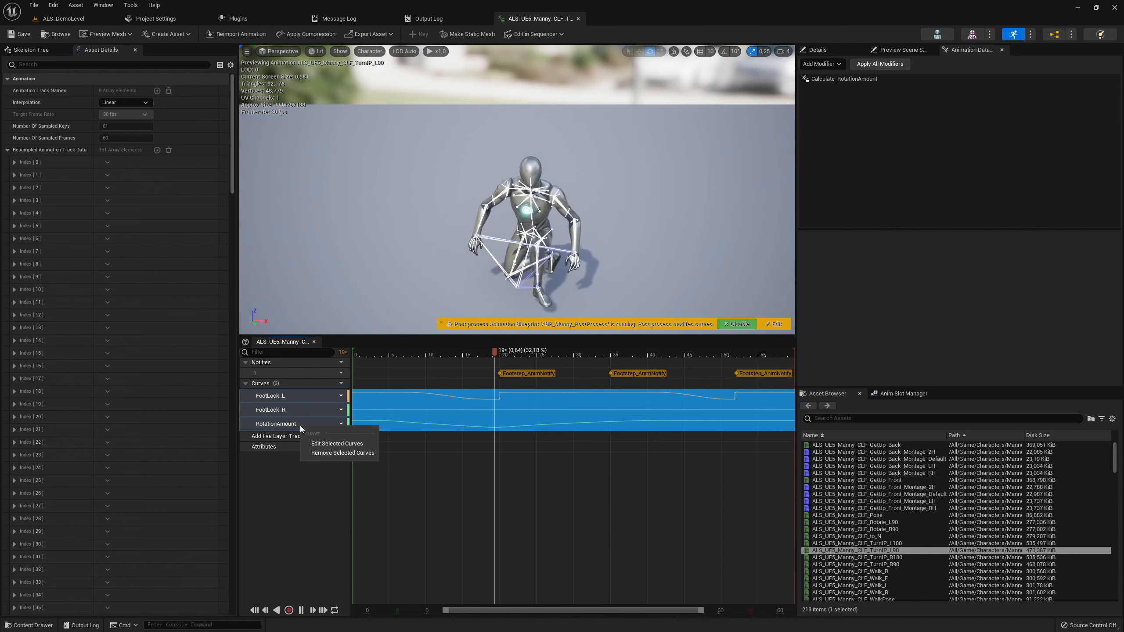
pyautogui.click(319, 444)
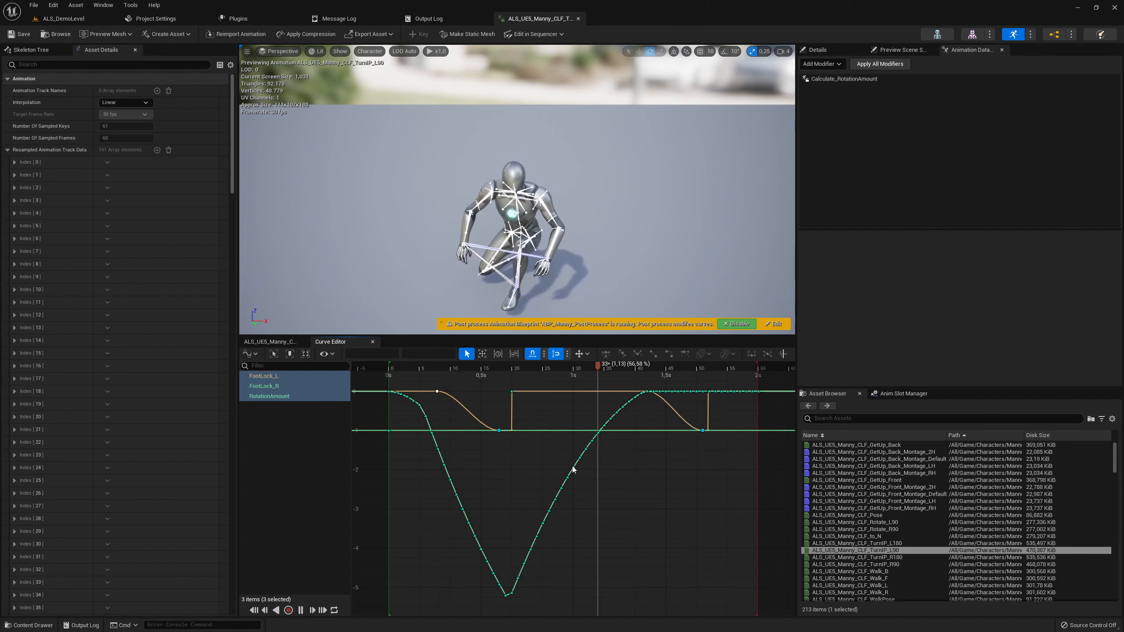
# - Inspect individual keys on the RotationAmount and FootLock_L curves in the Curve Editor
pyautogui.click(512, 391)
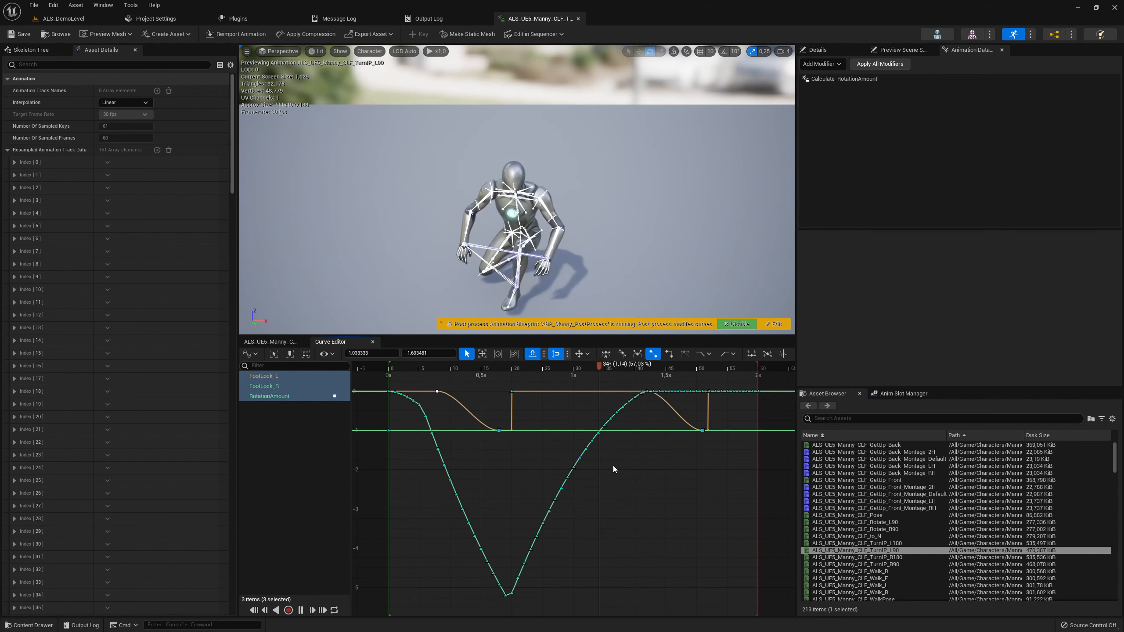
pyautogui.click(579, 457)
pyautogui.moveTo(586, 451); pyautogui.dragTo(581, 450)
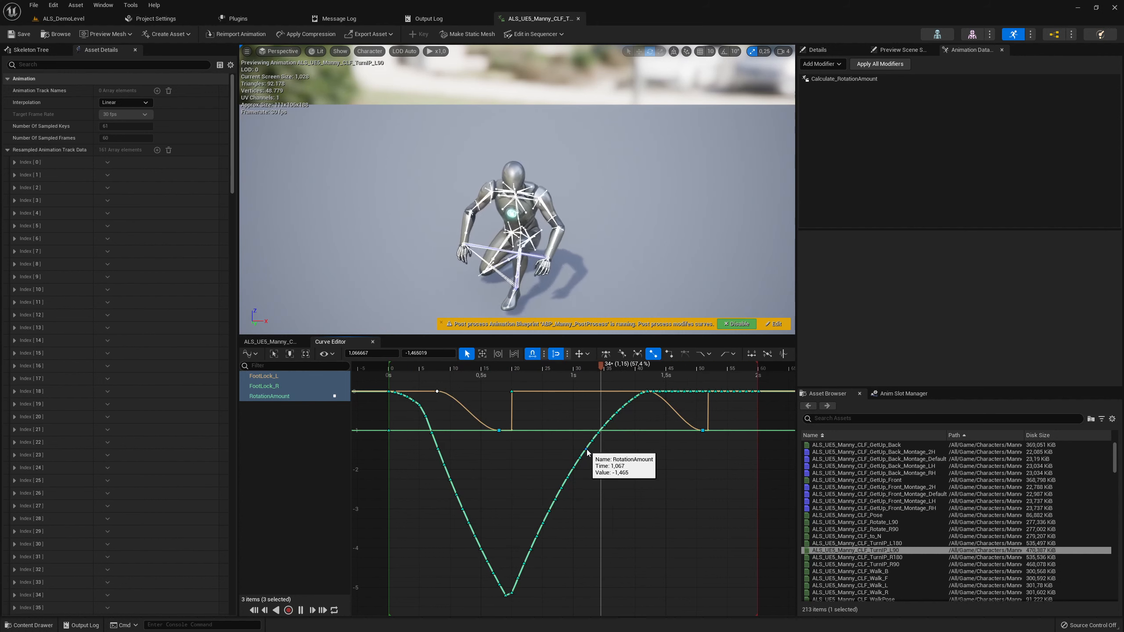
pyautogui.moveTo(698, 424); pyautogui.dragTo(710, 444)
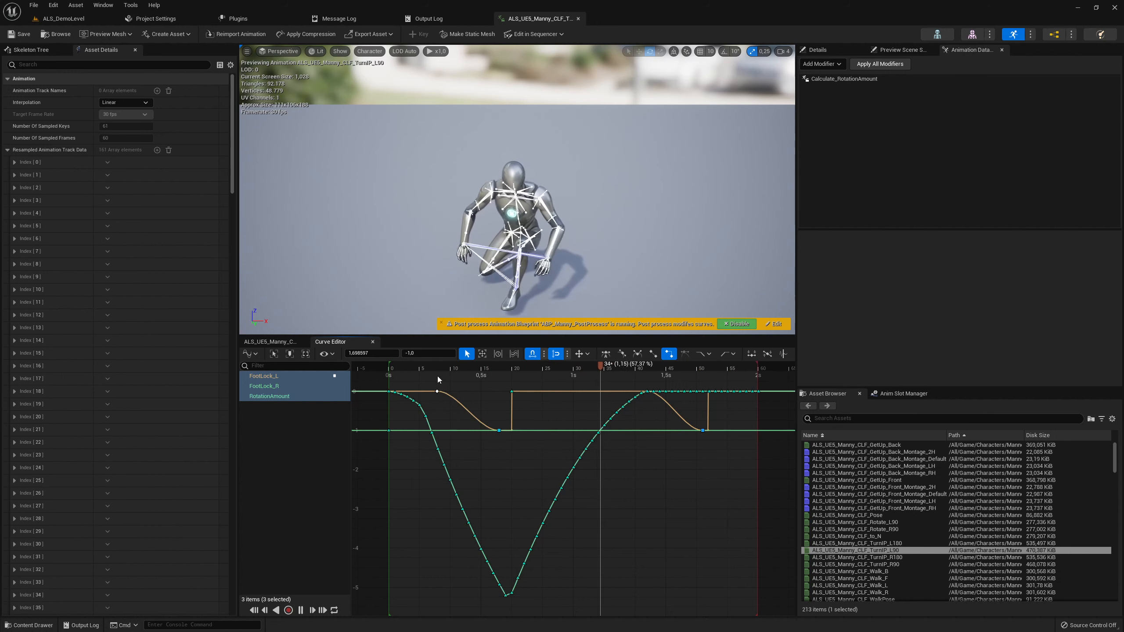
# - Return to the animation's timeline and remove the FootLock_L, FootLock_R and RotationAmount curves
pyautogui.click(269, 342)
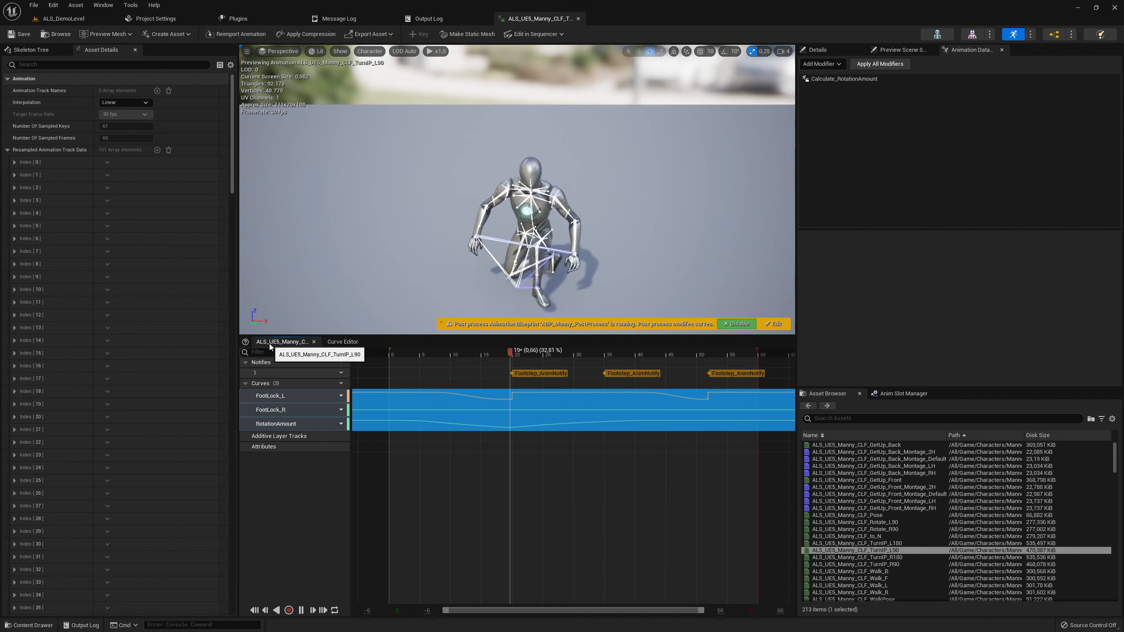
pyautogui.click(322, 397)
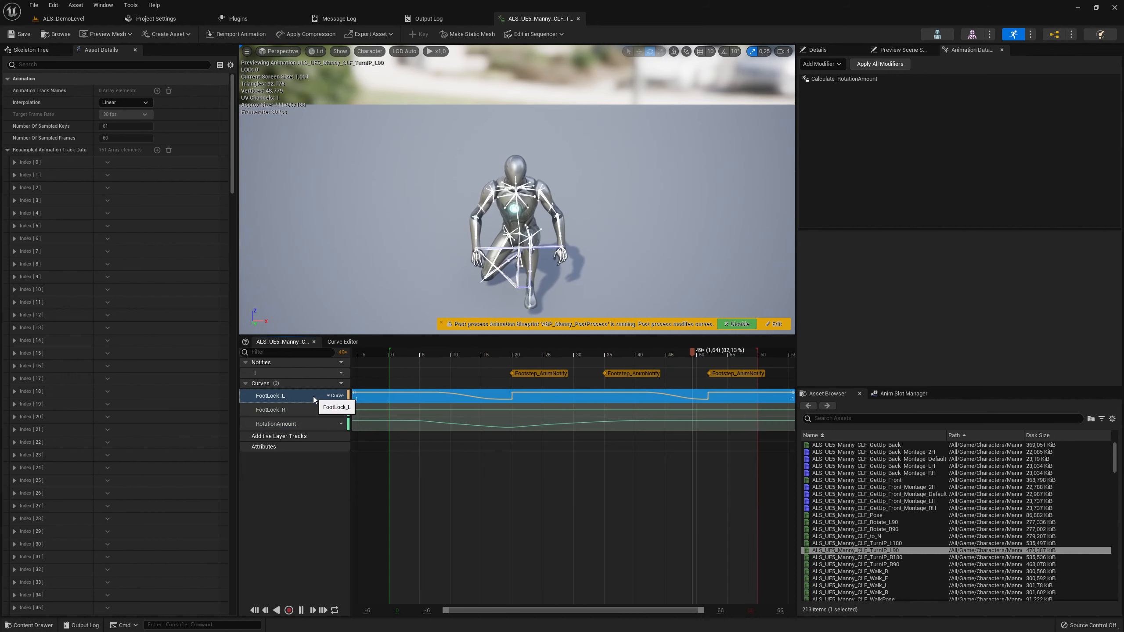
pyautogui.keyDown('shift'); pyautogui.click(316, 428); pyautogui.keyUp('shift')
pyautogui.rightClick(316, 426)
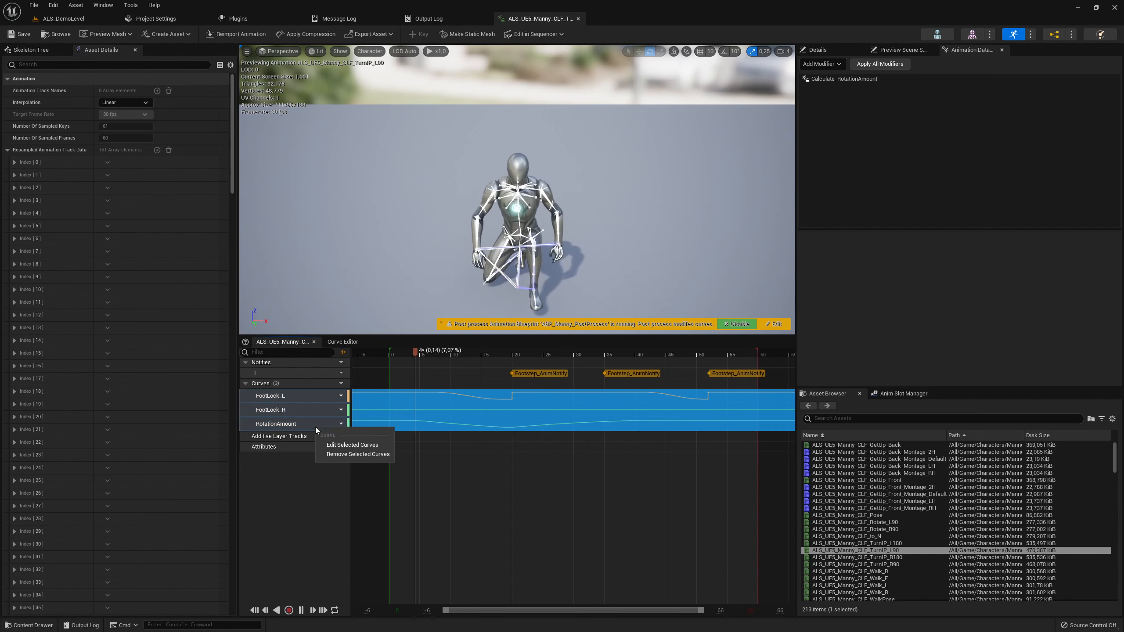
pyautogui.click(332, 454)
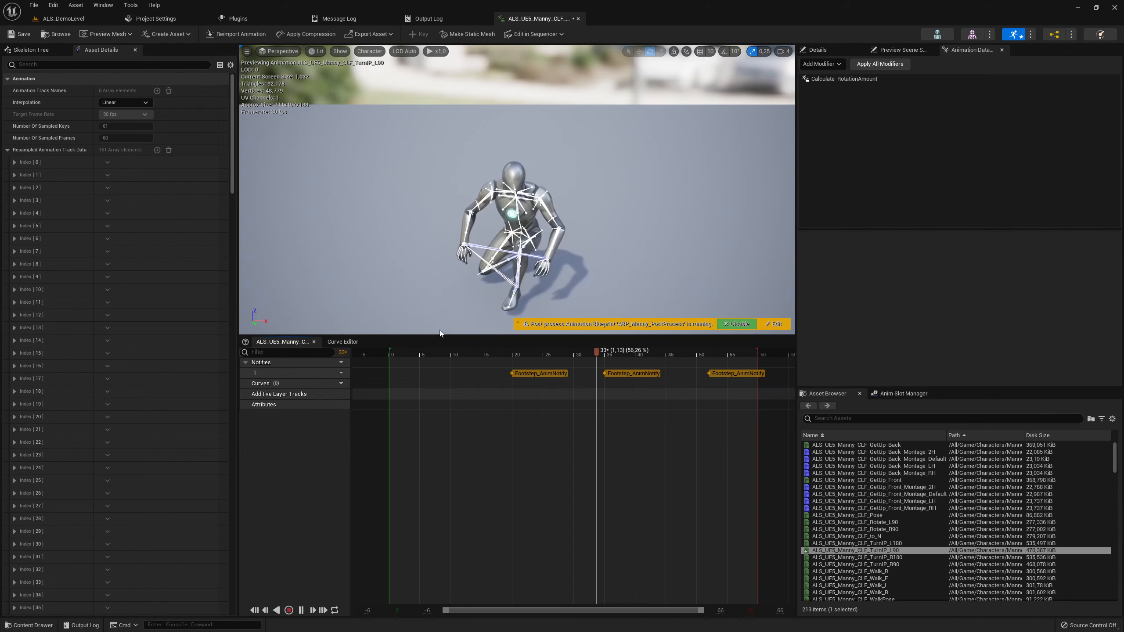
# - Remove the Calculate_RotationAmount modifier from the animation, reverting it before removal
pyautogui.click(827, 80)
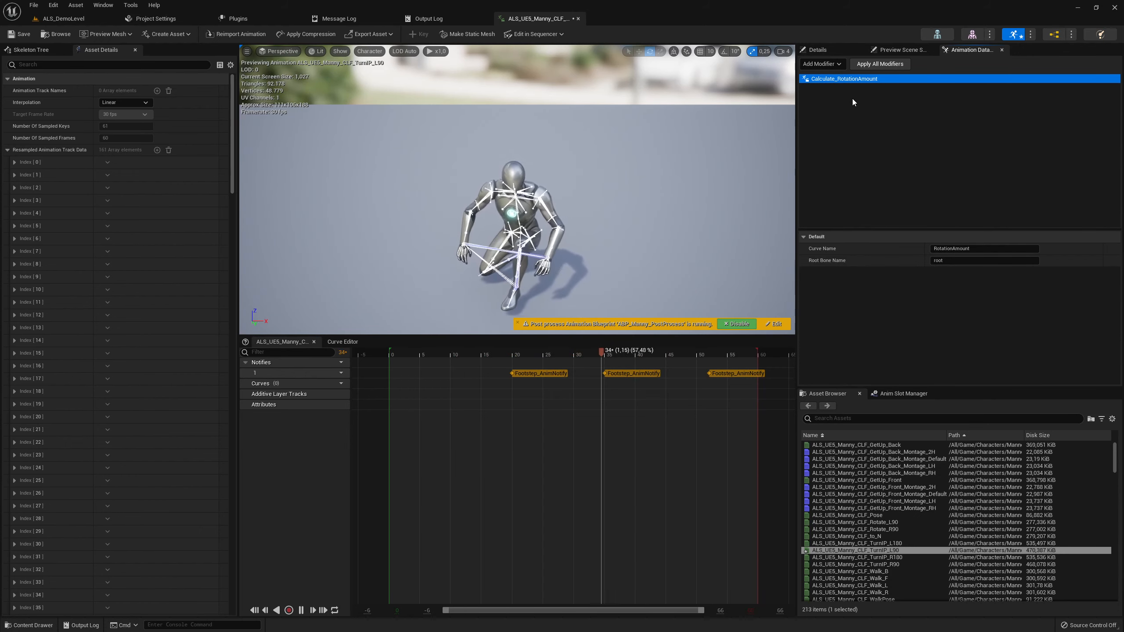
pyautogui.rightClick(848, 81)
pyautogui.click(874, 117)
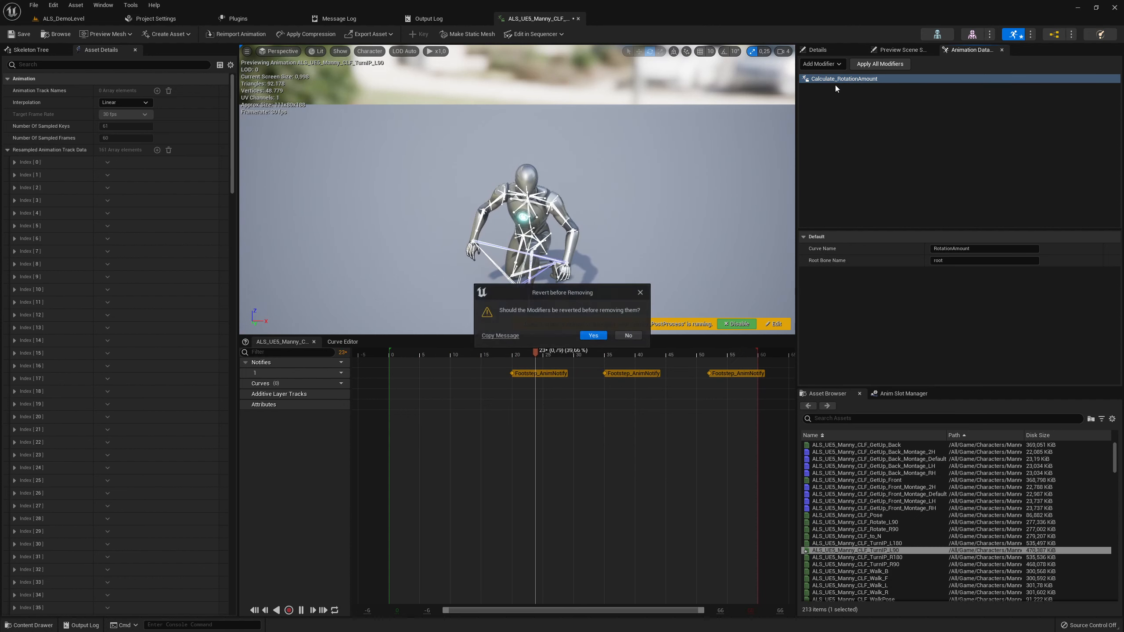
pyautogui.click(589, 337)
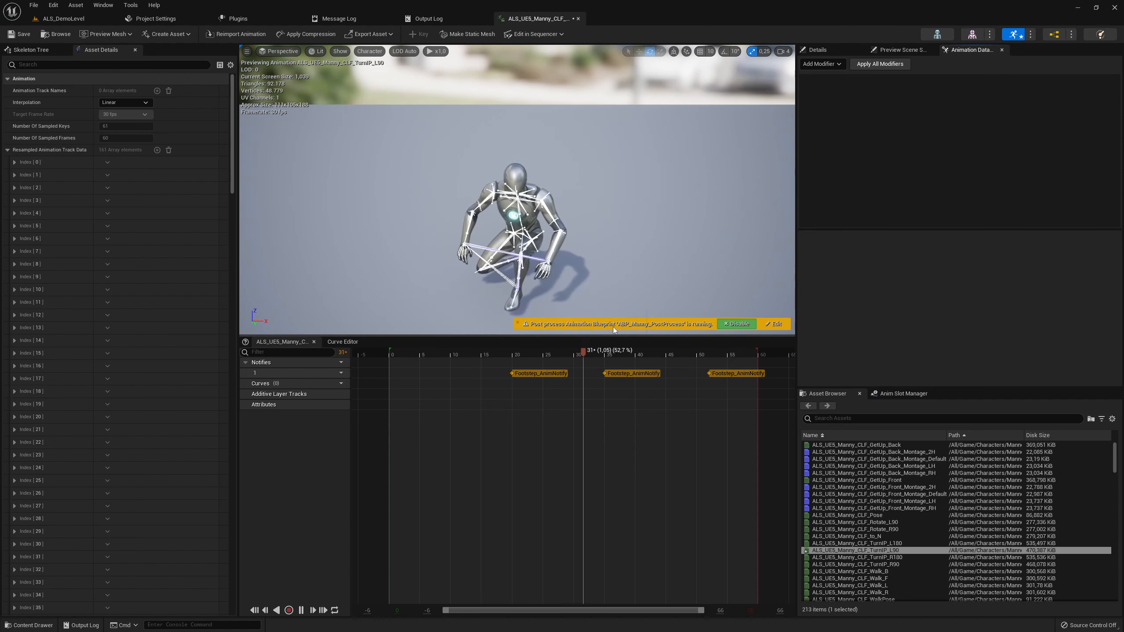
# - Add a Copy_Curves modifier to the animation and enable its Copy All Curves option
pyautogui.click(823, 64)
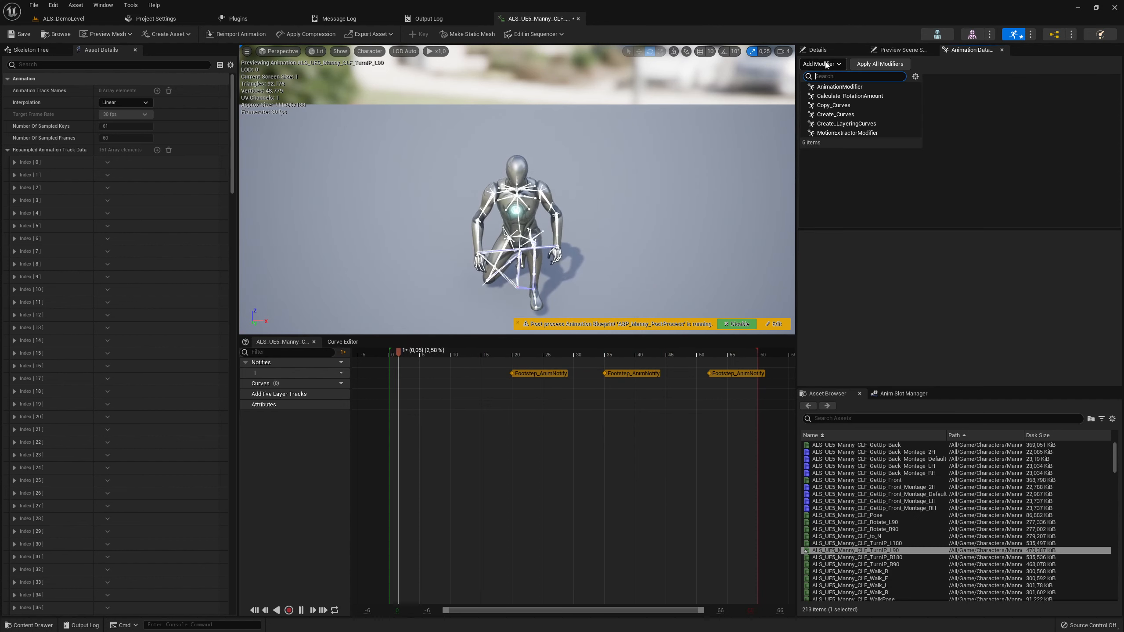
pyautogui.click(862, 105)
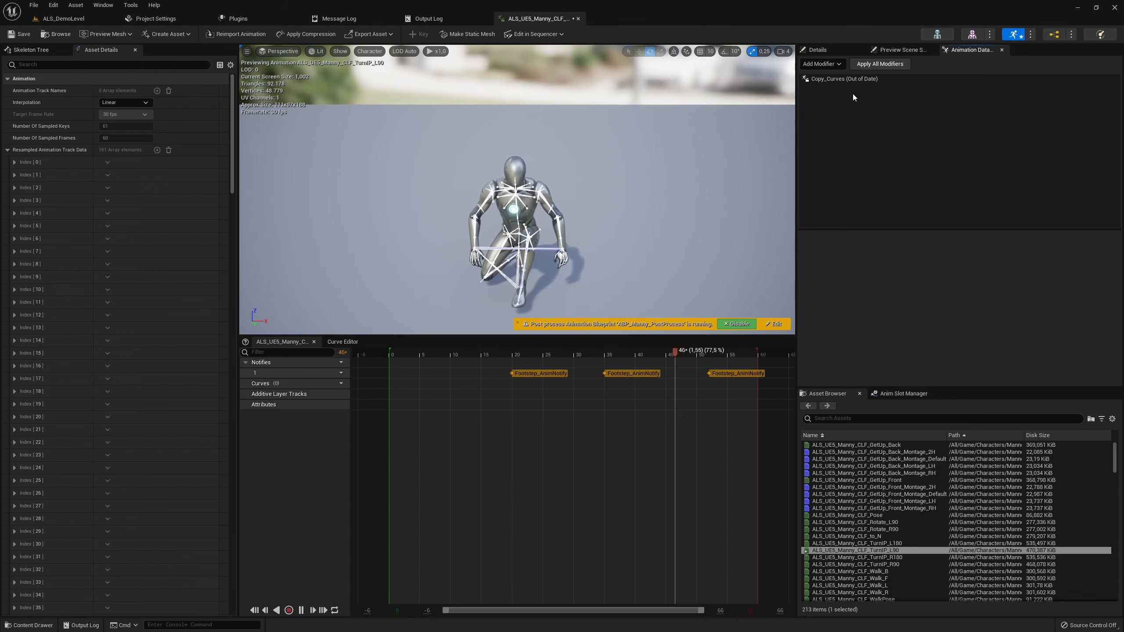
pyautogui.click(853, 78)
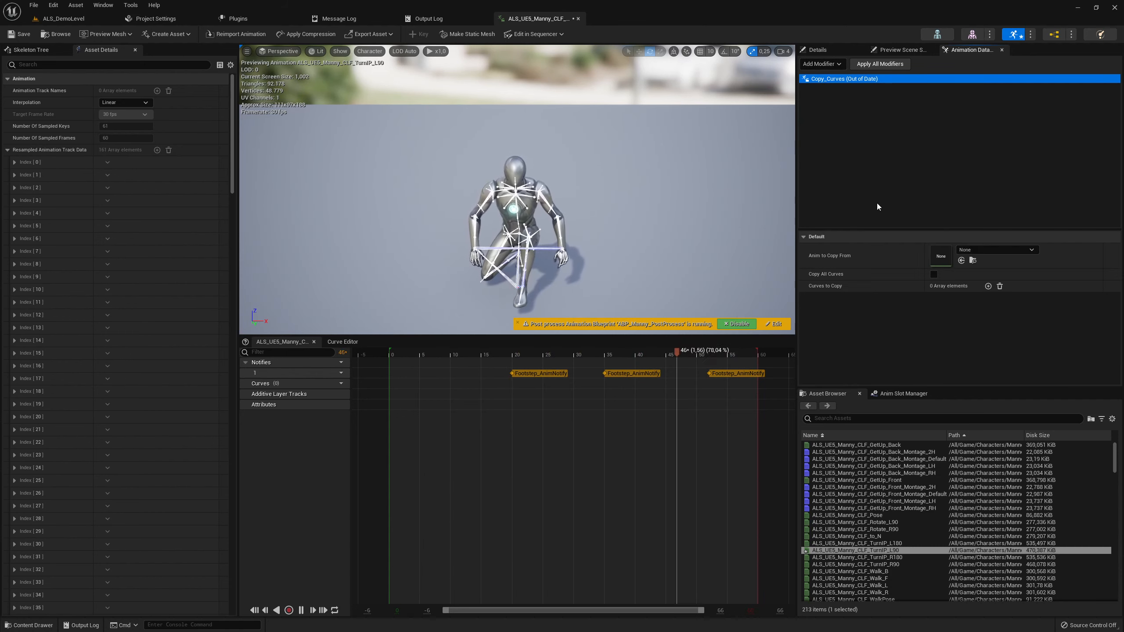
pyautogui.click(934, 276)
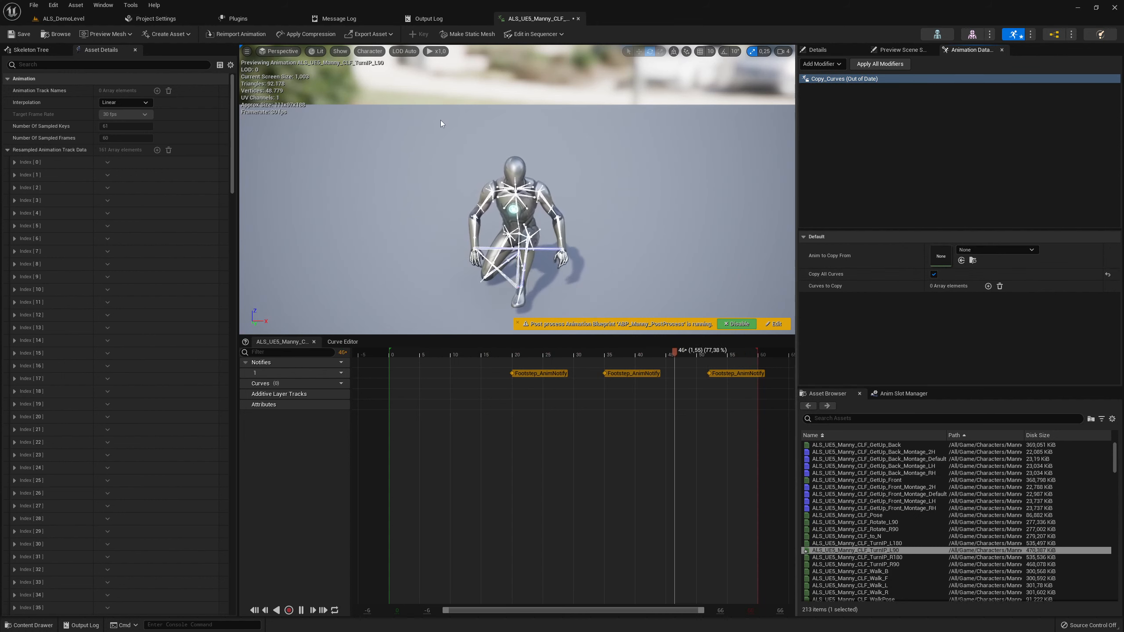
# - Set the Copy_Curves modifier's Anim to Copy From to ALS_CLF_TurnIP_L90 and apply the modifier
pyautogui.click(66, 18)
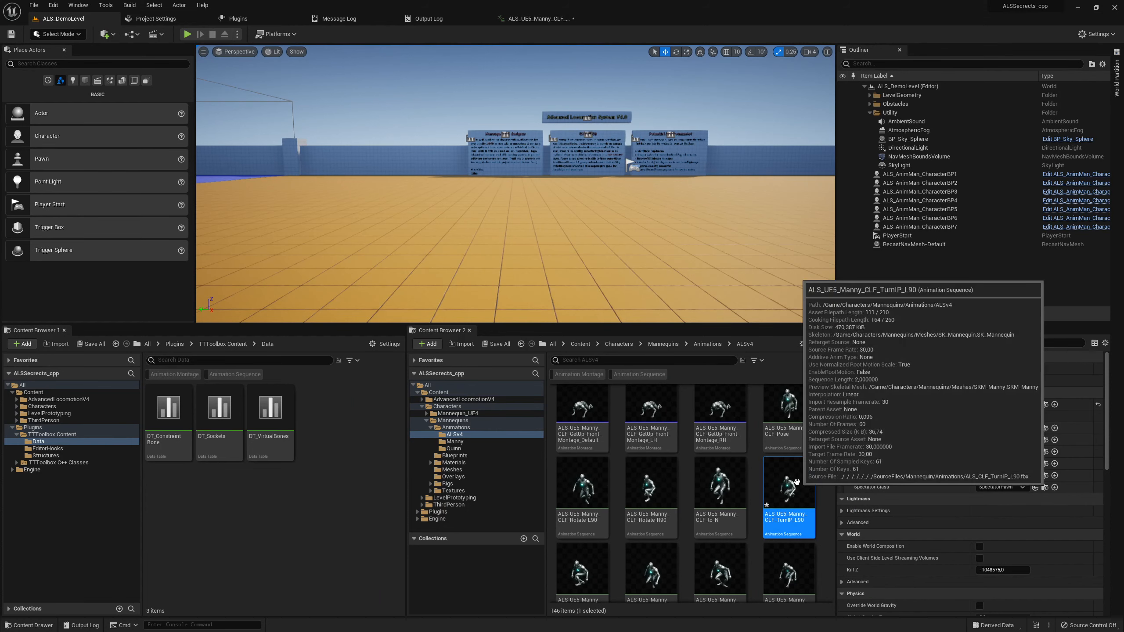
pyautogui.press('F2')
pyautogui.hotkey('ctrl', 'c')
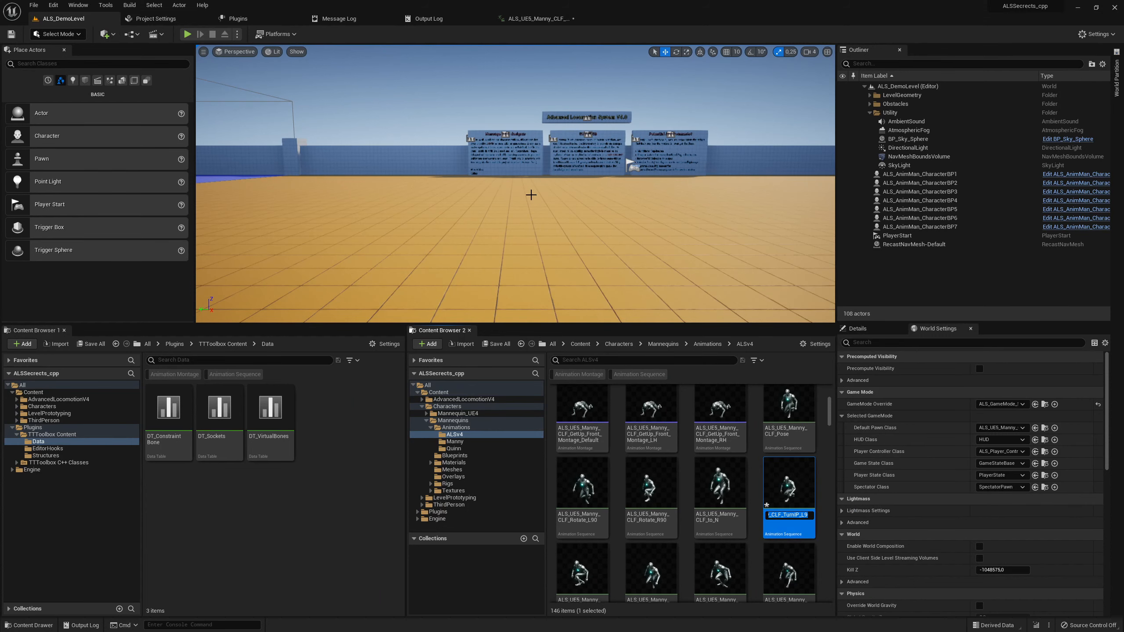
pyautogui.click(530, 19)
pyautogui.click(980, 249)
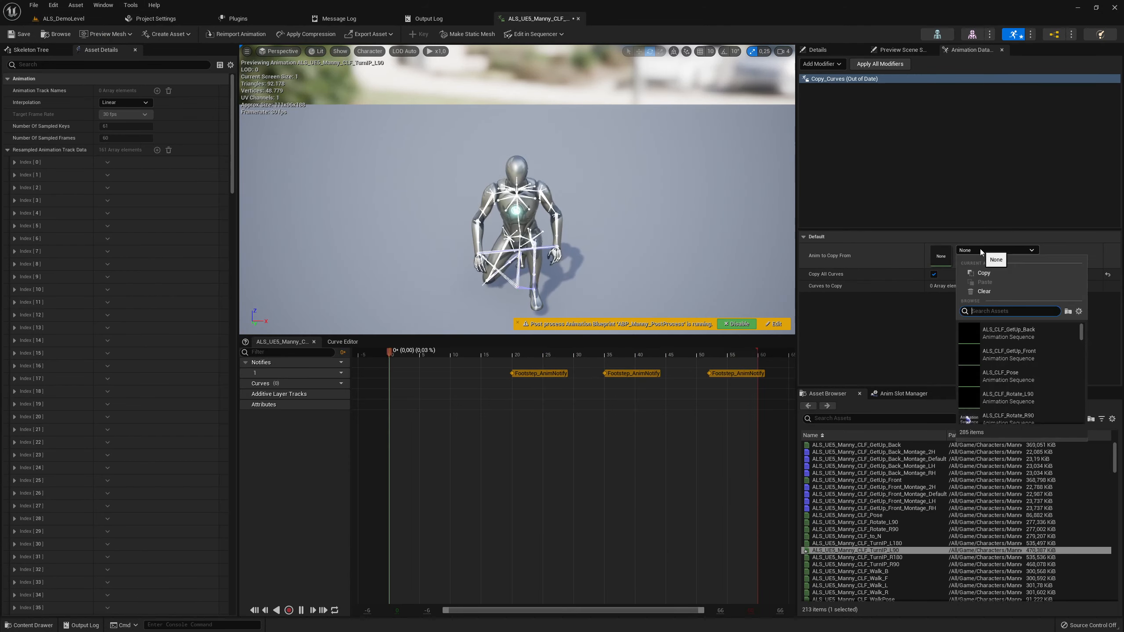
pyautogui.hotkey('ctrl', 'v')
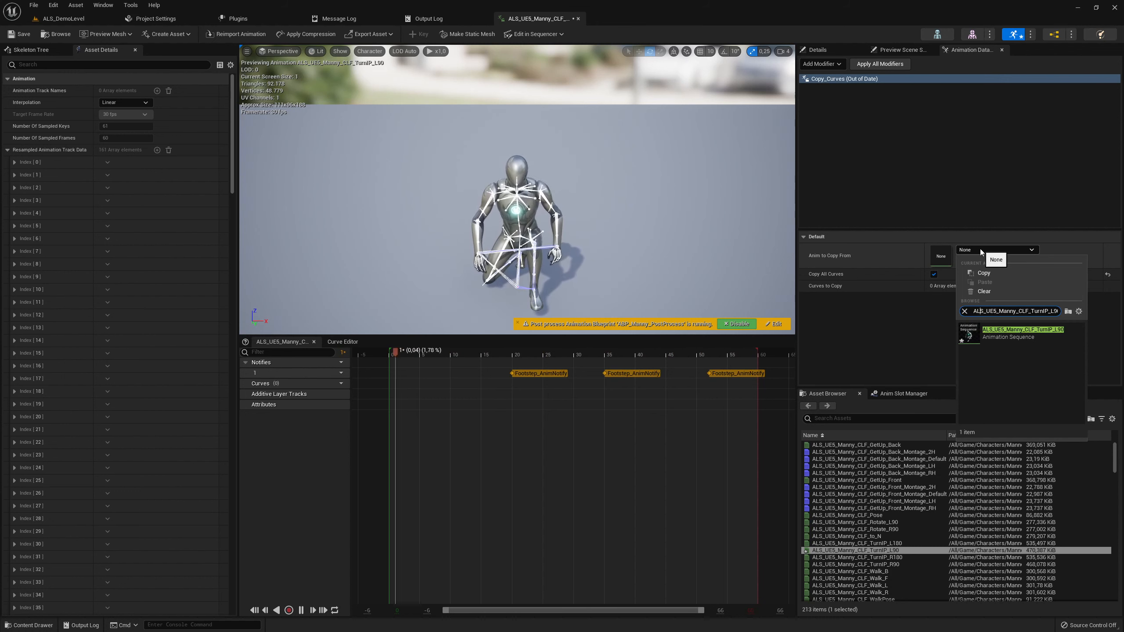
pyautogui.press('Right')
pyautogui.press('Right')
pyautogui.press('Delete')
pyautogui.press('Delete')
pyautogui.press('Delete')
pyautogui.press('Delete')
pyautogui.press('Delete')
pyautogui.press('Delete')
pyautogui.press('Delete')
pyautogui.press('Delete')
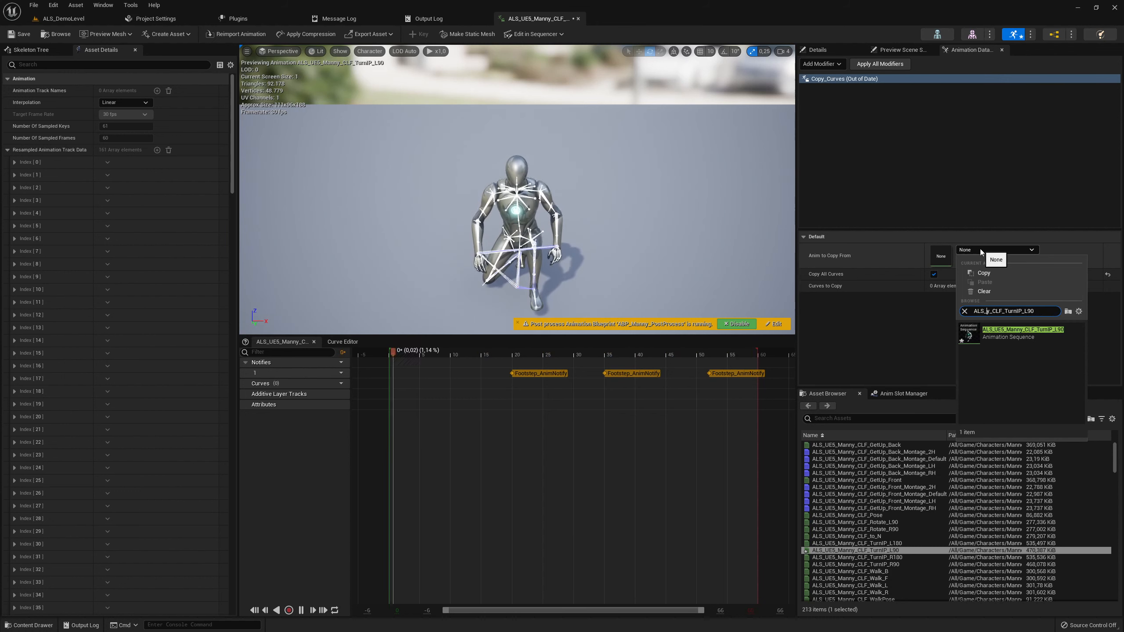
pyautogui.press('Delete')
pyautogui.press('Delete')
pyautogui.click(998, 333)
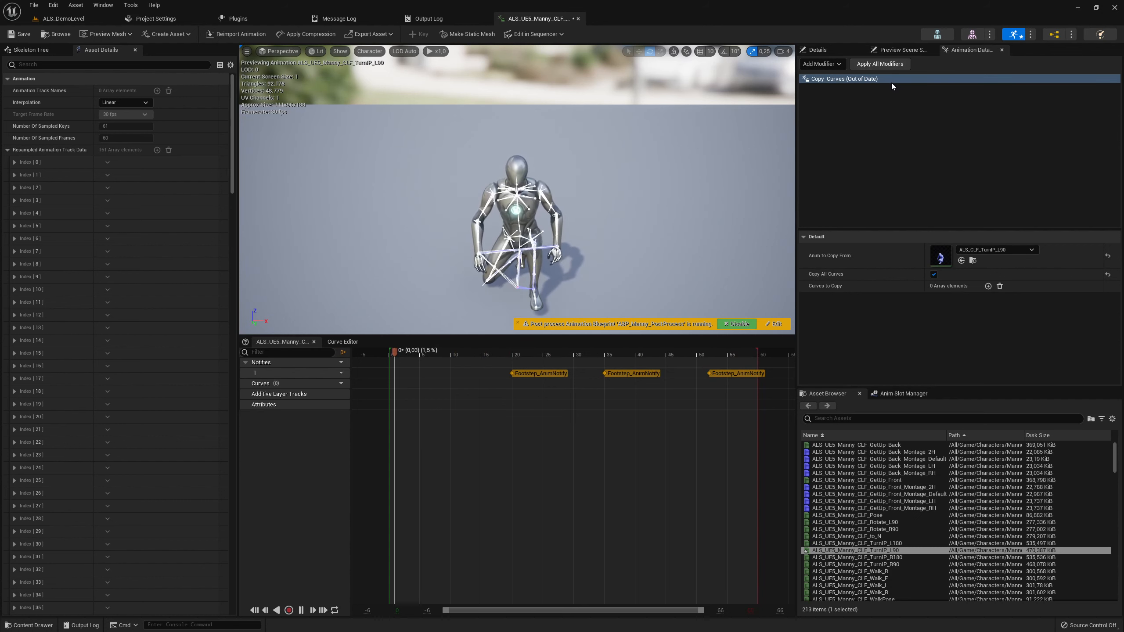
pyautogui.rightClick(839, 82)
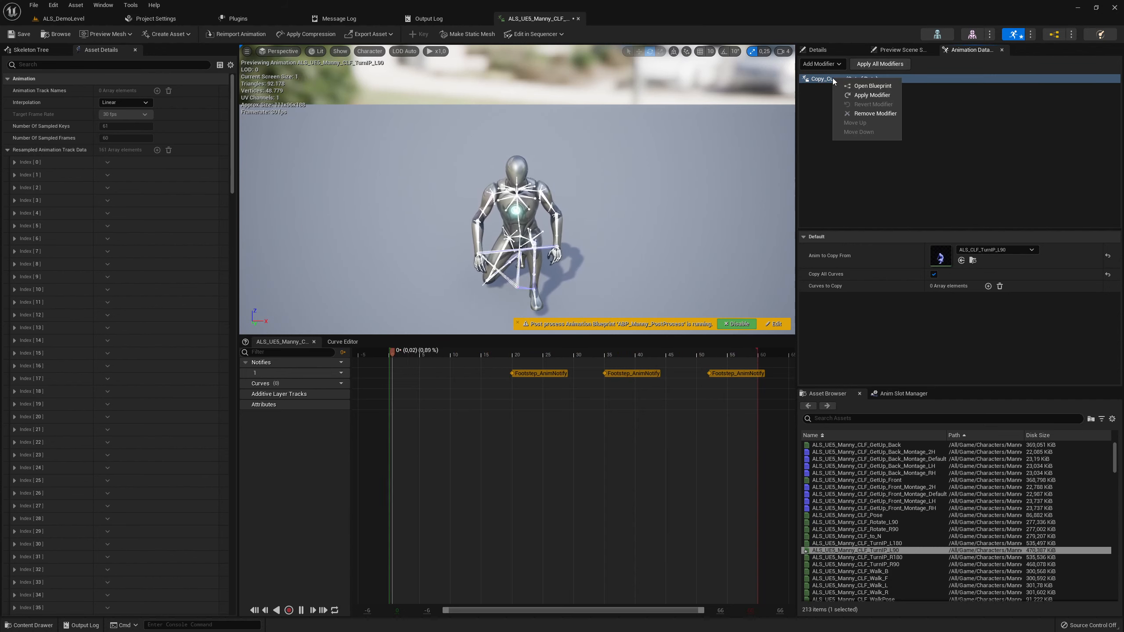
pyautogui.click(849, 96)
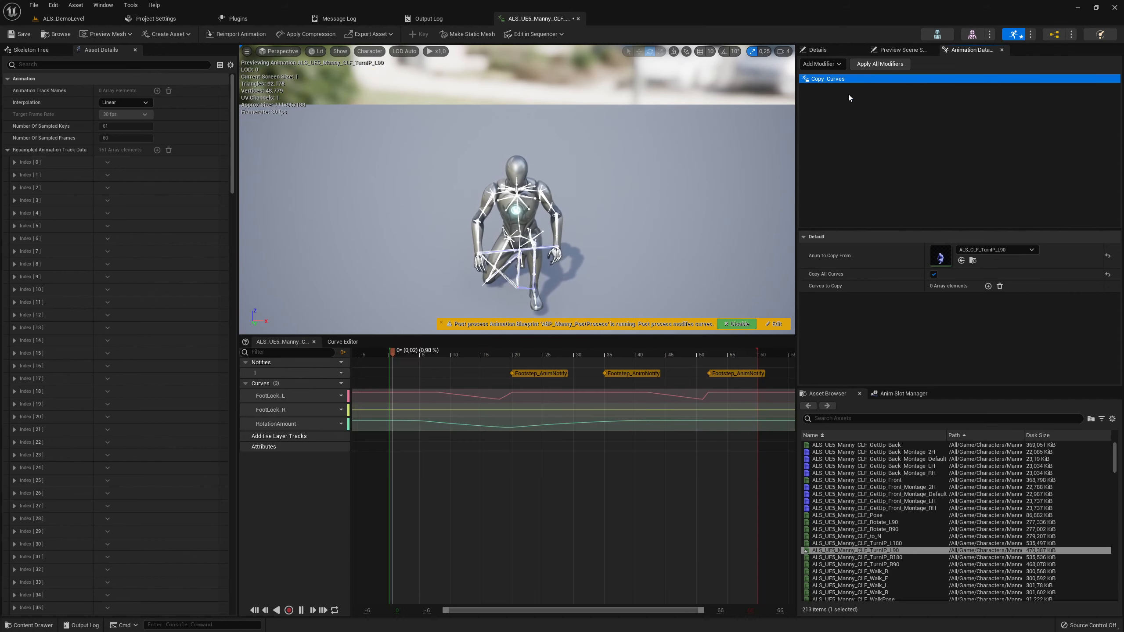
# - Show the copied FootLock_L, FootLock_R and RotationAmount curves together in the Curve Editor
pyautogui.click(313, 396)
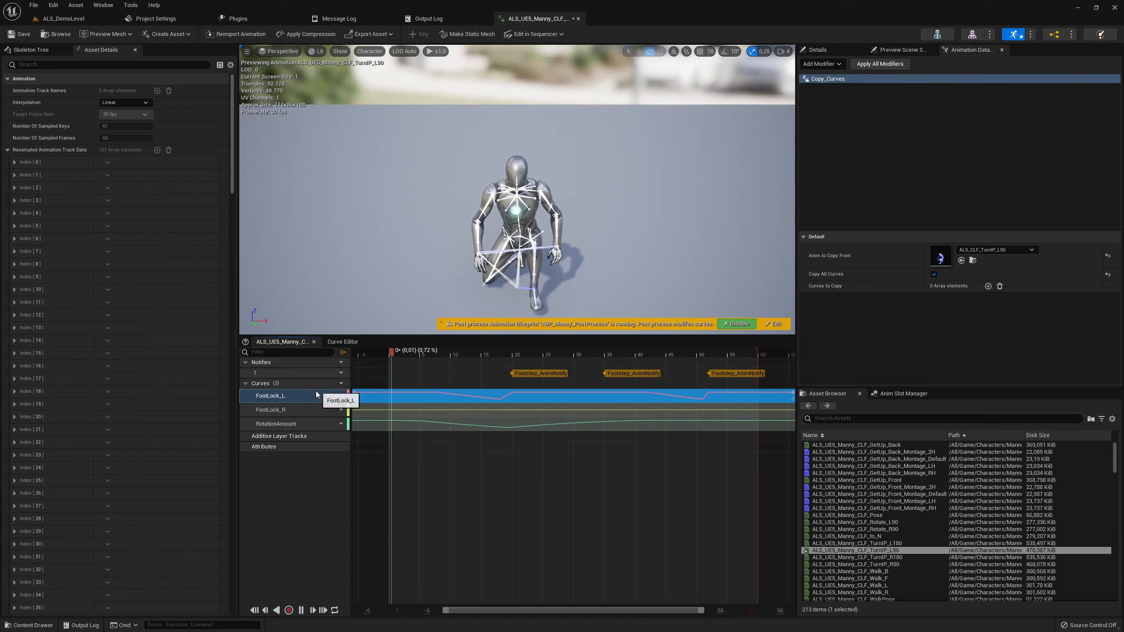
pyautogui.keyDown('shift'); pyautogui.click(314, 425); pyautogui.keyUp('shift')
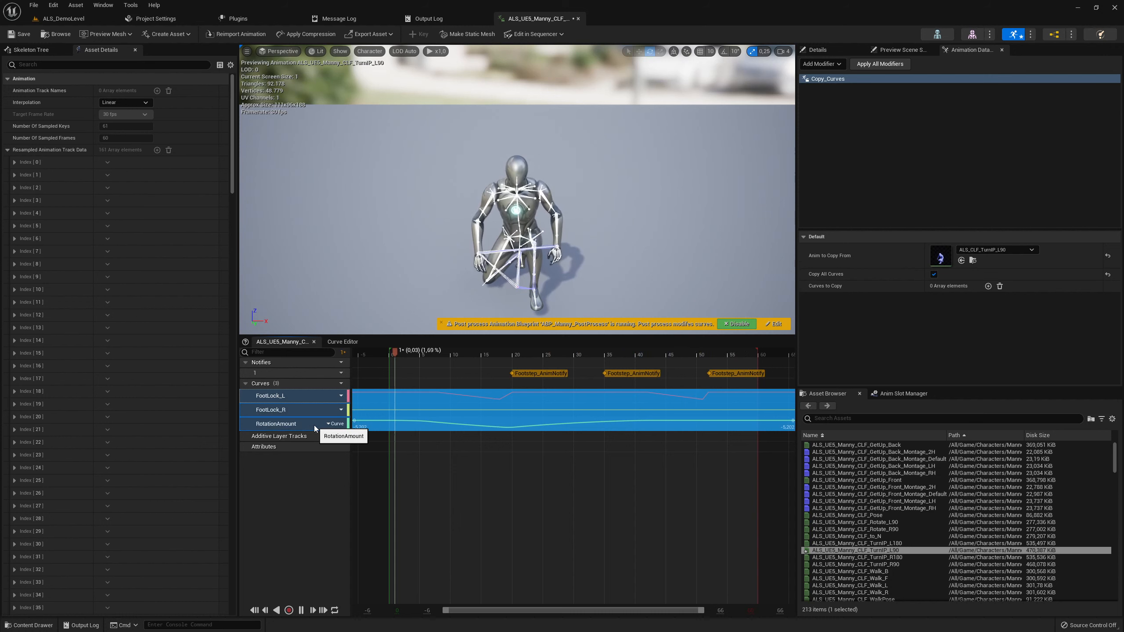
pyautogui.rightClick(315, 426)
pyautogui.click(340, 441)
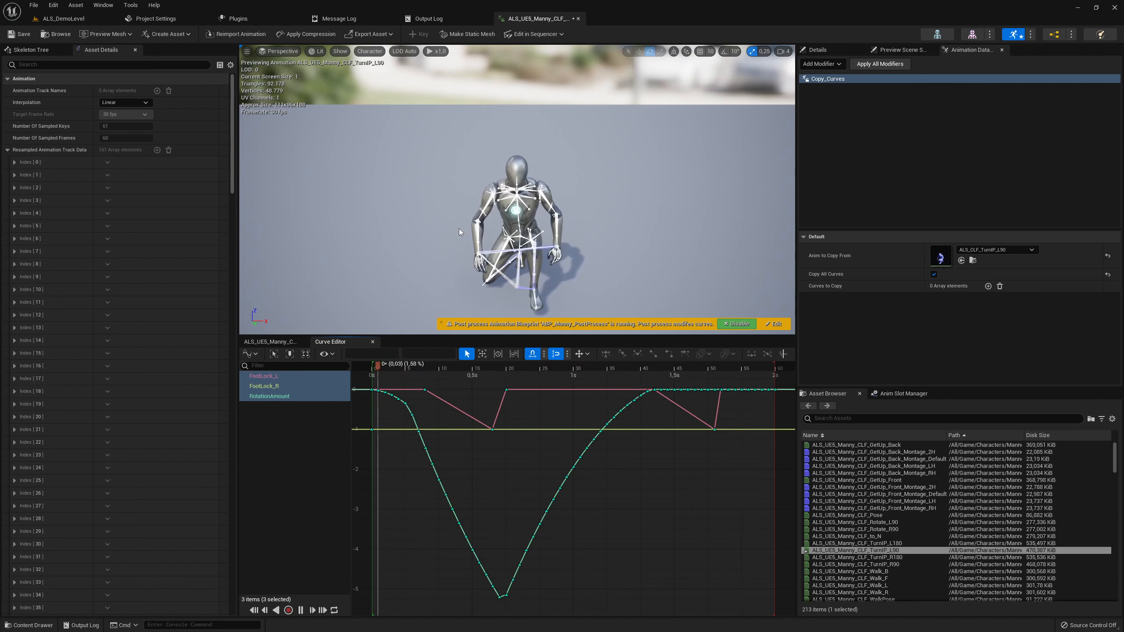
# - Find the source animation ALS_CLF_TurnIP_L90 through the Open Asset search and open it
pyautogui.hotkey('ctrl', 'p')
pyautogui.moveTo(703, 176); pyautogui.dragTo(511, 176)
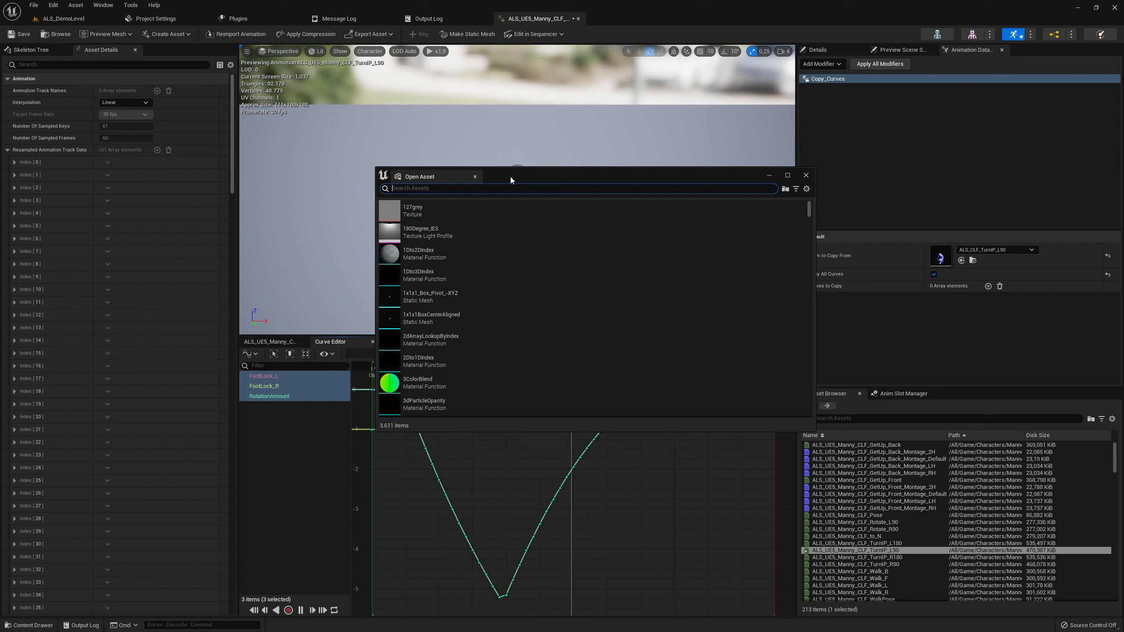
pyautogui.write('ALS_UE5_Manny_CLF_TurnIP_L90')
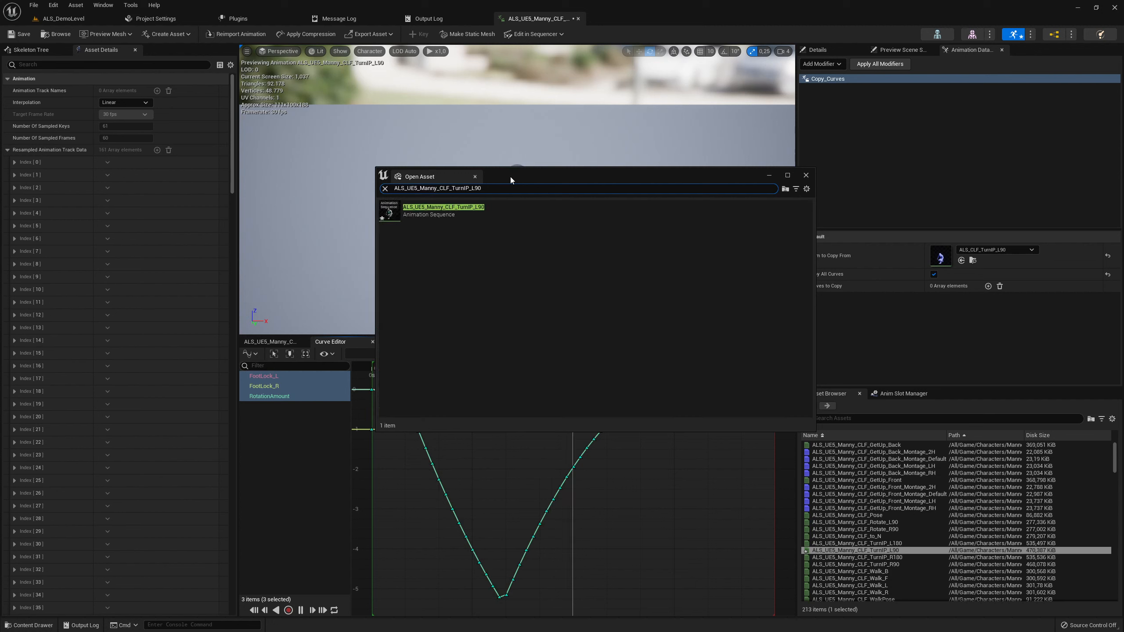
pyautogui.press('Right')
pyautogui.press('Right')
pyautogui.press('Delete')
pyautogui.press('Delete')
pyautogui.press('Delete')
pyautogui.press('Delete')
pyautogui.press('Delete')
pyautogui.press('Delete')
pyautogui.press('Delete')
pyautogui.press('Delete')
pyautogui.press('Delete')
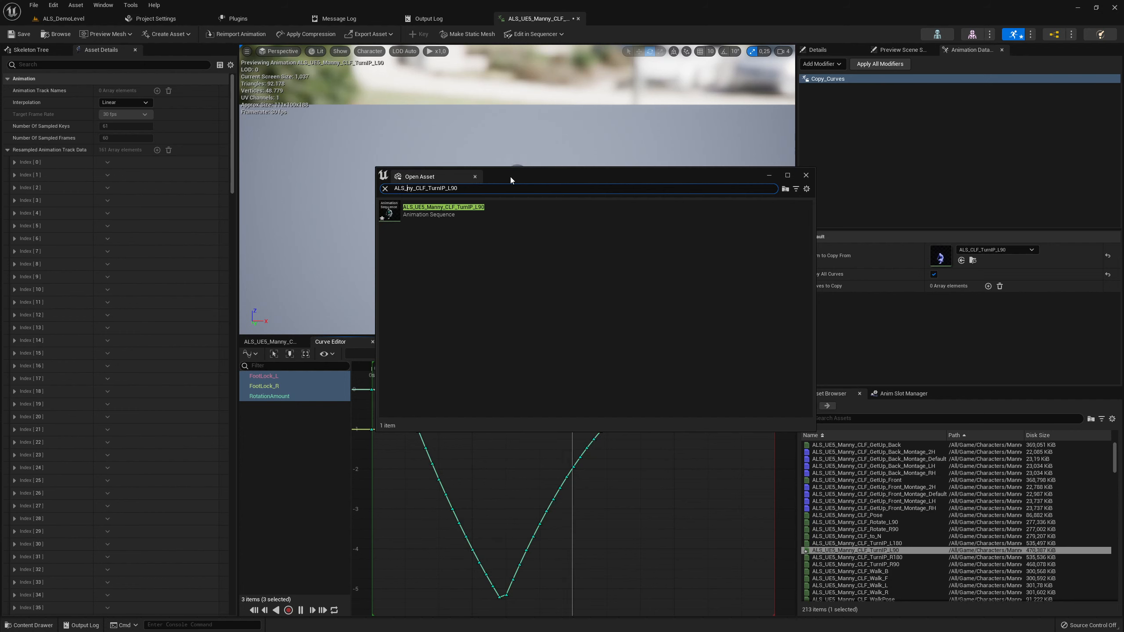
pyautogui.click(449, 211)
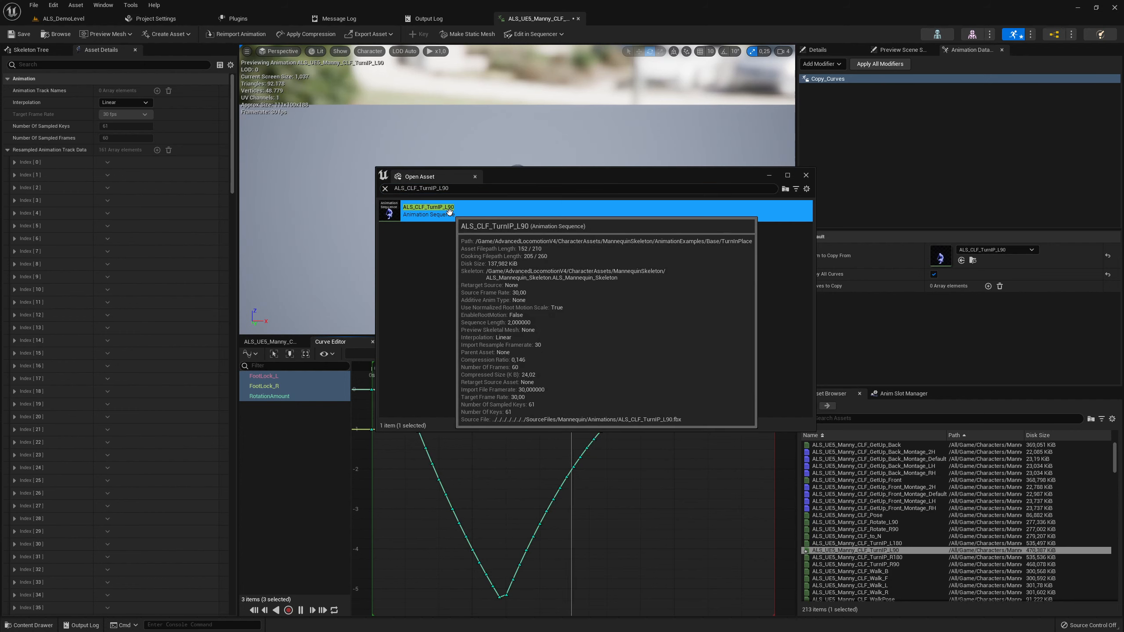
pyautogui.doubleClick(449, 212)
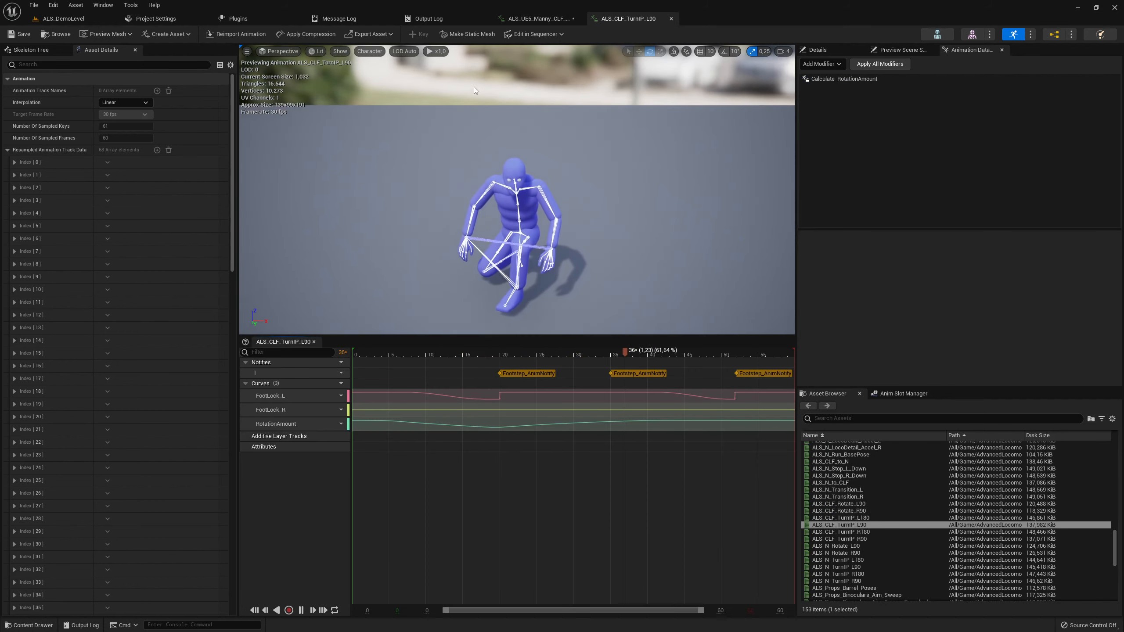
# - Arrange the Manny animation editor and the ALS_CLF_TurnIP_L90 editor side by side, widening the Manny editor's viewport and curve area
pyautogui.moveTo(616, 23); pyautogui.dragTo(660, 107)
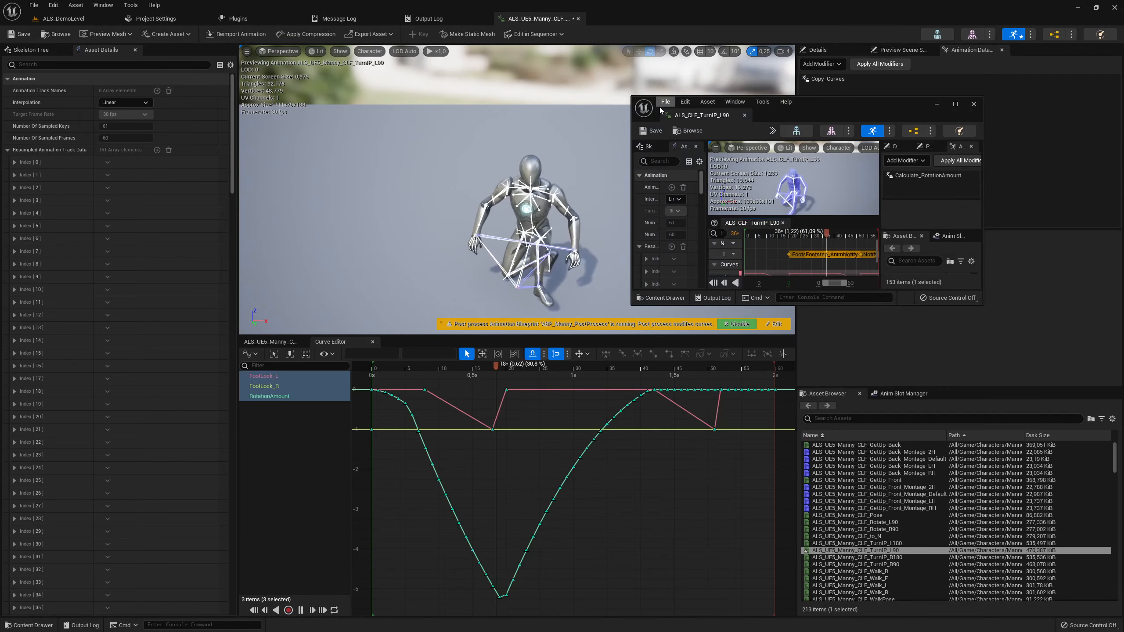
pyautogui.press('super+Right')
pyautogui.moveTo(531, 19); pyautogui.dragTo(488, 46)
pyautogui.press('super+Left')
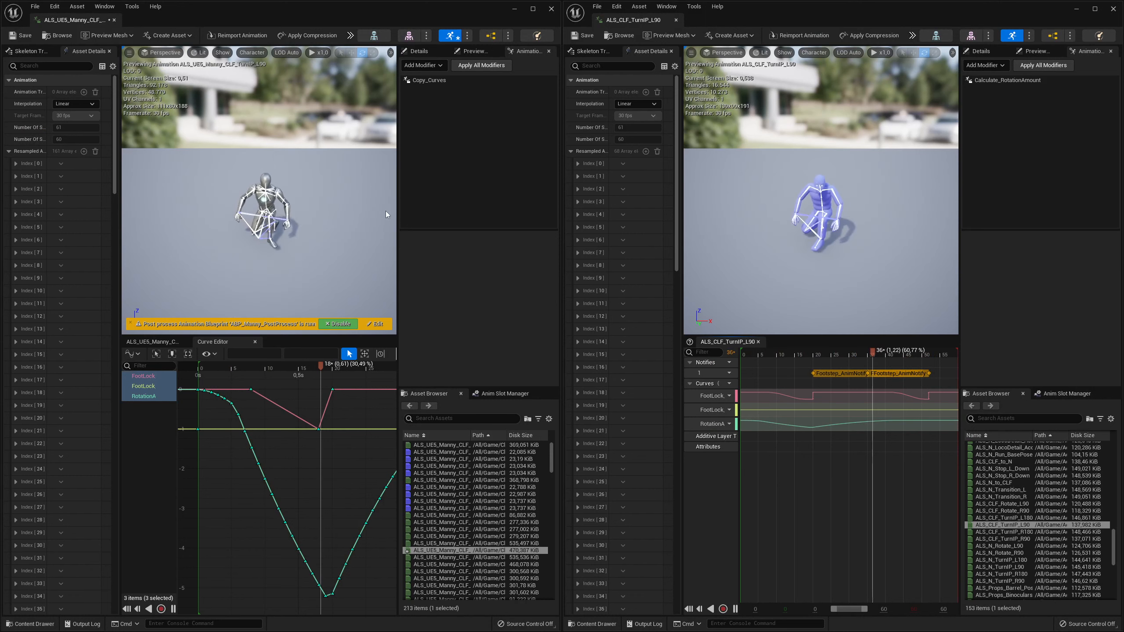
pyautogui.moveTo(491, 210); pyautogui.dragTo(492, 209)
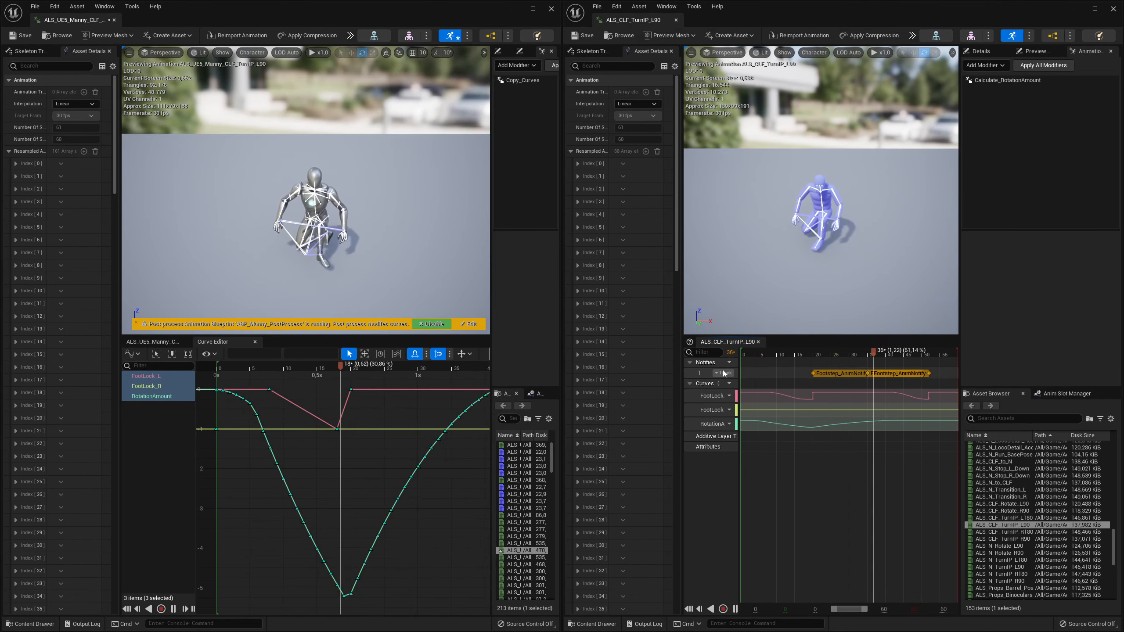
# - Show the source animation's FootLock_L, FootLock_R and RotationAmount curves together in its Curve Editor
pyautogui.click(711, 396)
pyautogui.keyDown('shift'); pyautogui.click(704, 425); pyautogui.keyUp('shift')
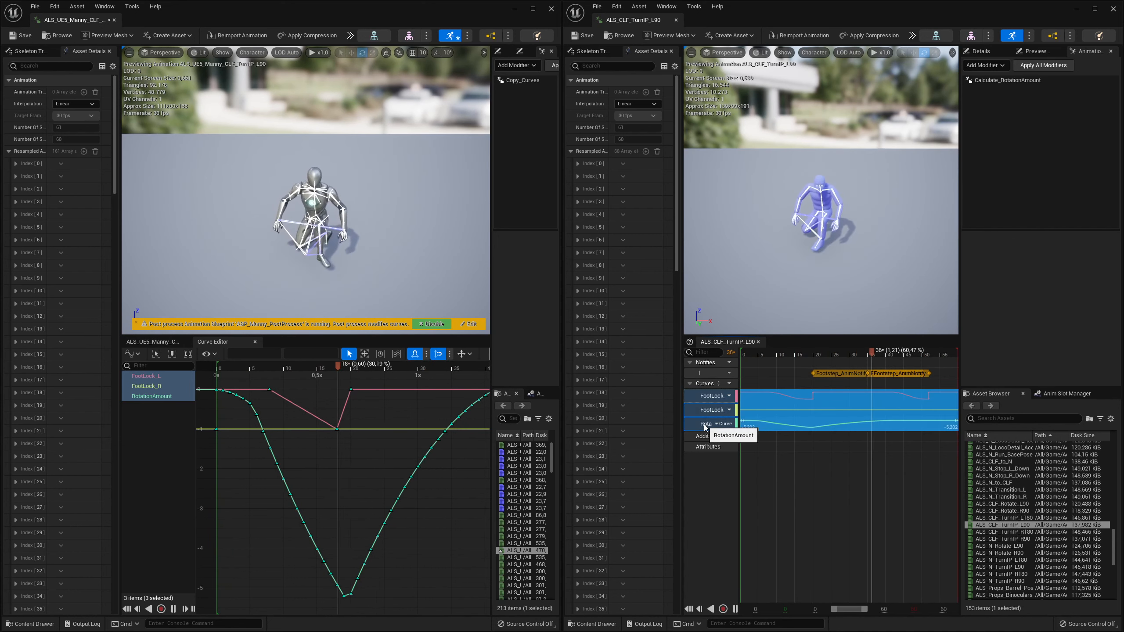
pyautogui.rightClick(703, 425)
pyautogui.click(721, 443)
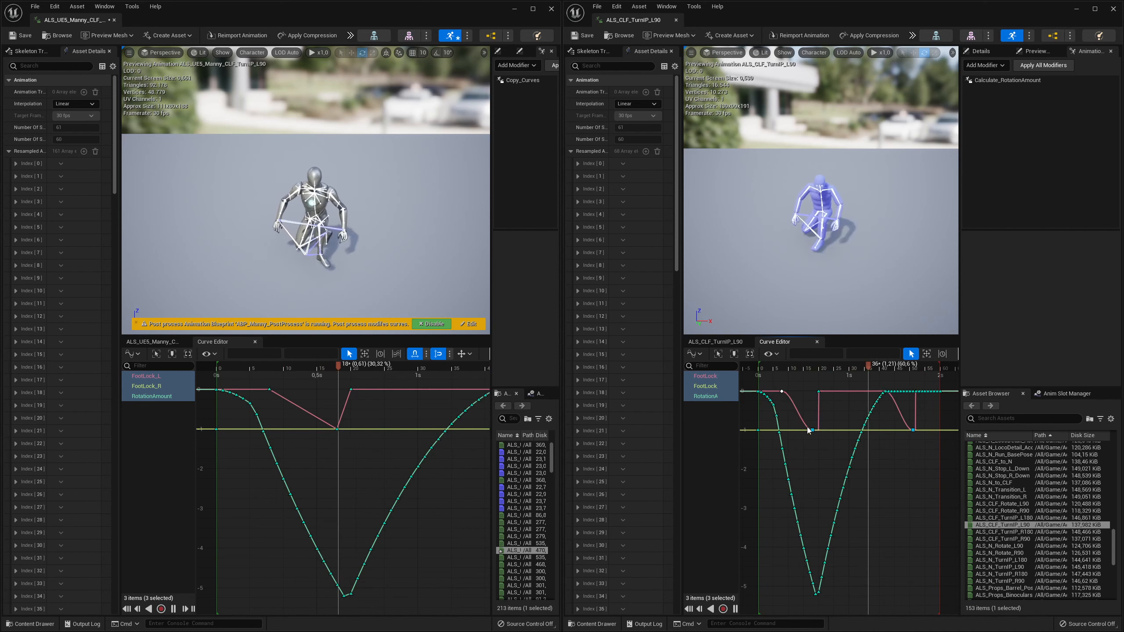
pyautogui.click(782, 391)
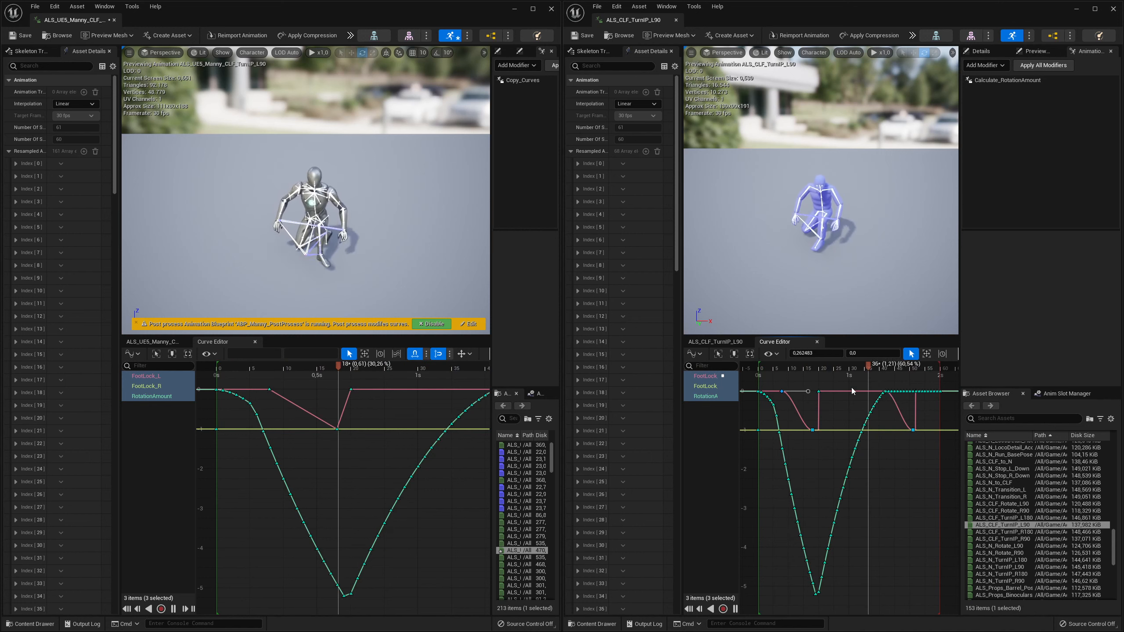
pyautogui.middleClick(785, 405)
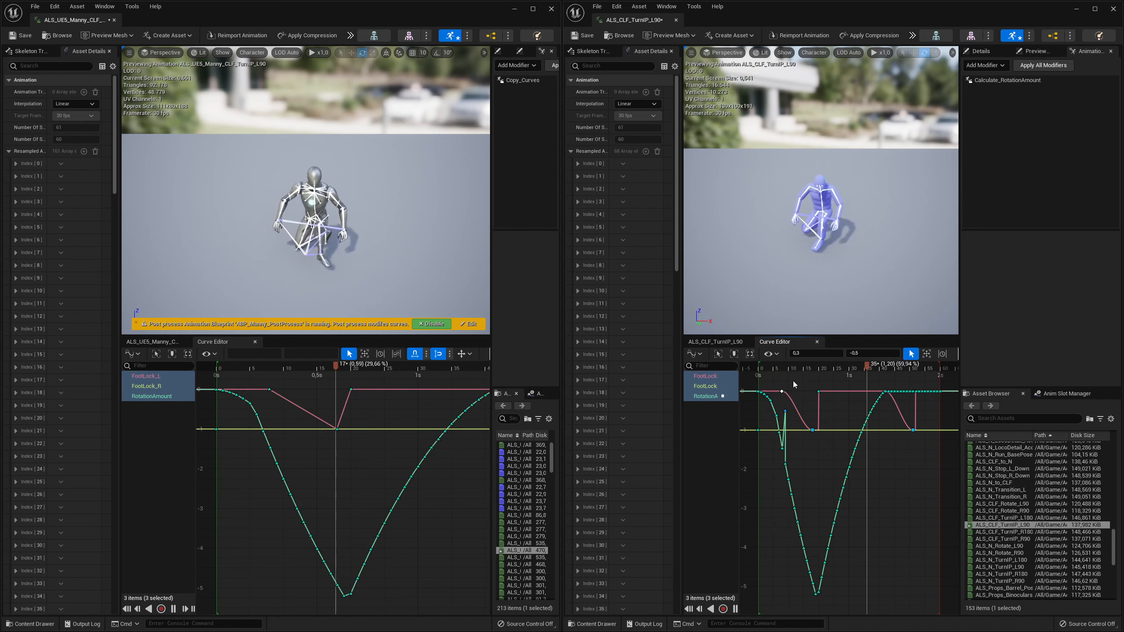
pyautogui.click(804, 392)
pyautogui.hotkey('ctrl', 'z')
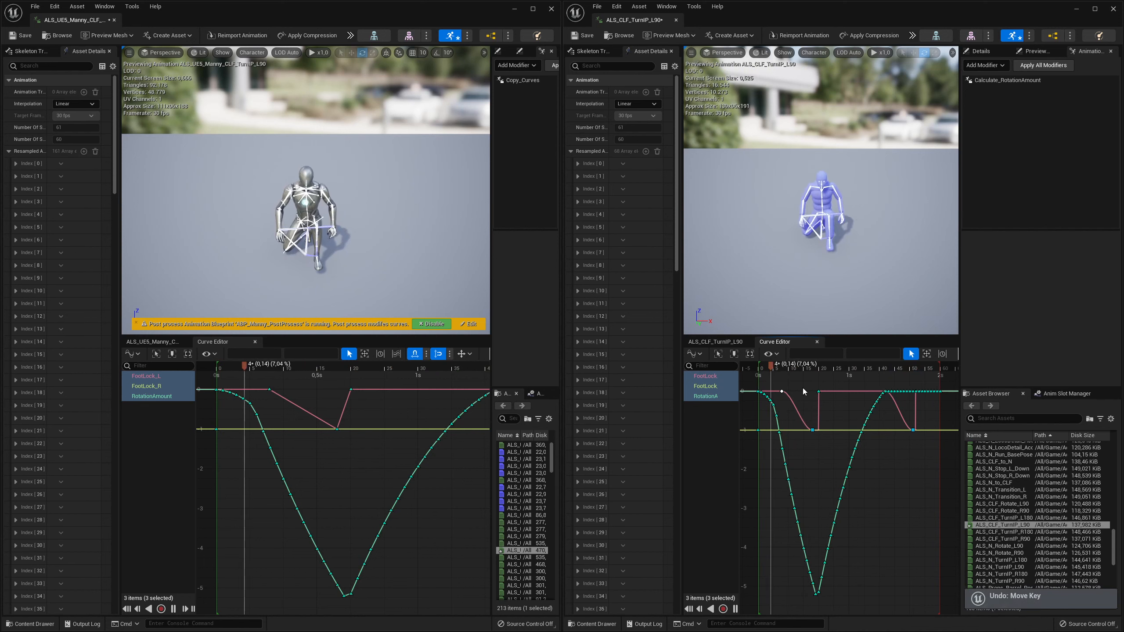
# - Compare the key where FootLock_L starts dropping in both animations, examine the source curve enlarged, and restore the side-by-side layout
pyautogui.click(782, 392)
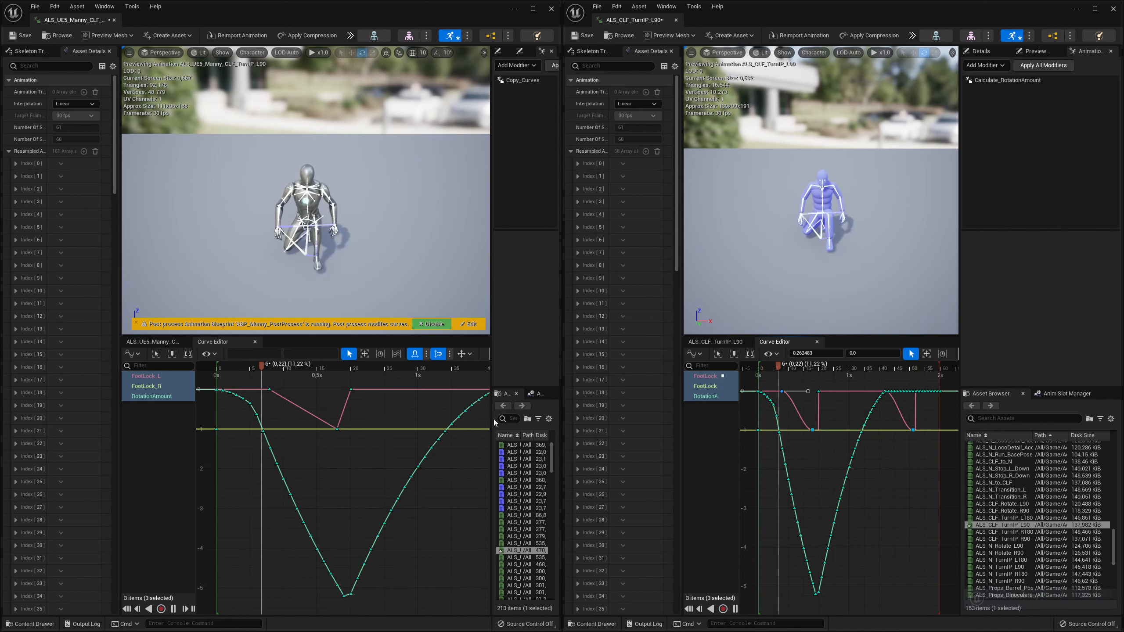
pyautogui.click(269, 390)
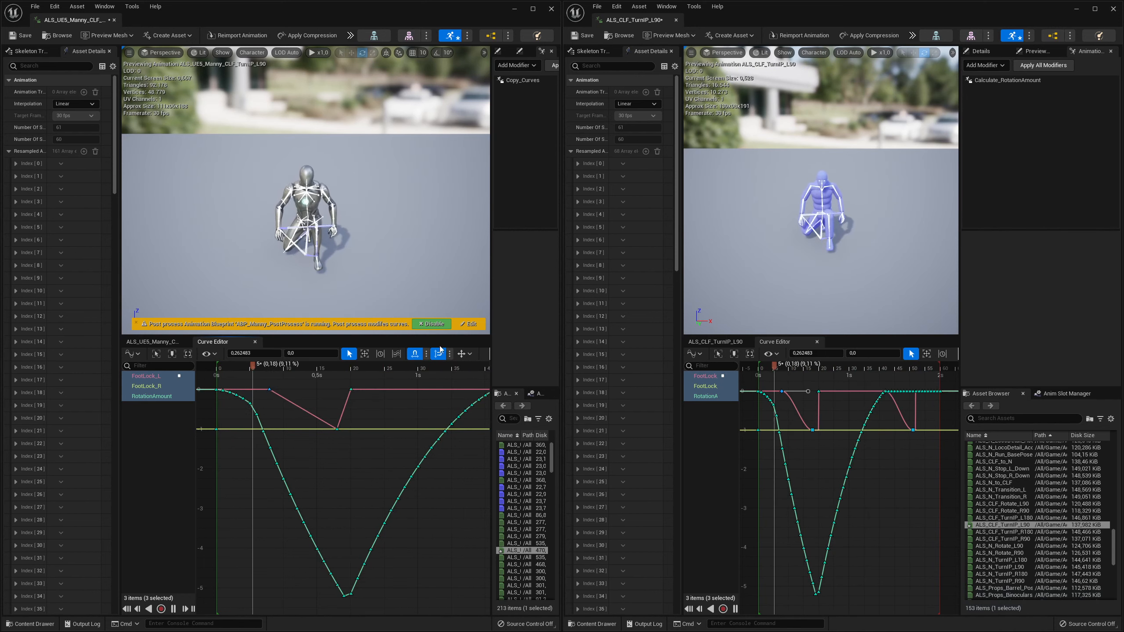
pyautogui.doubleClick(781, 12)
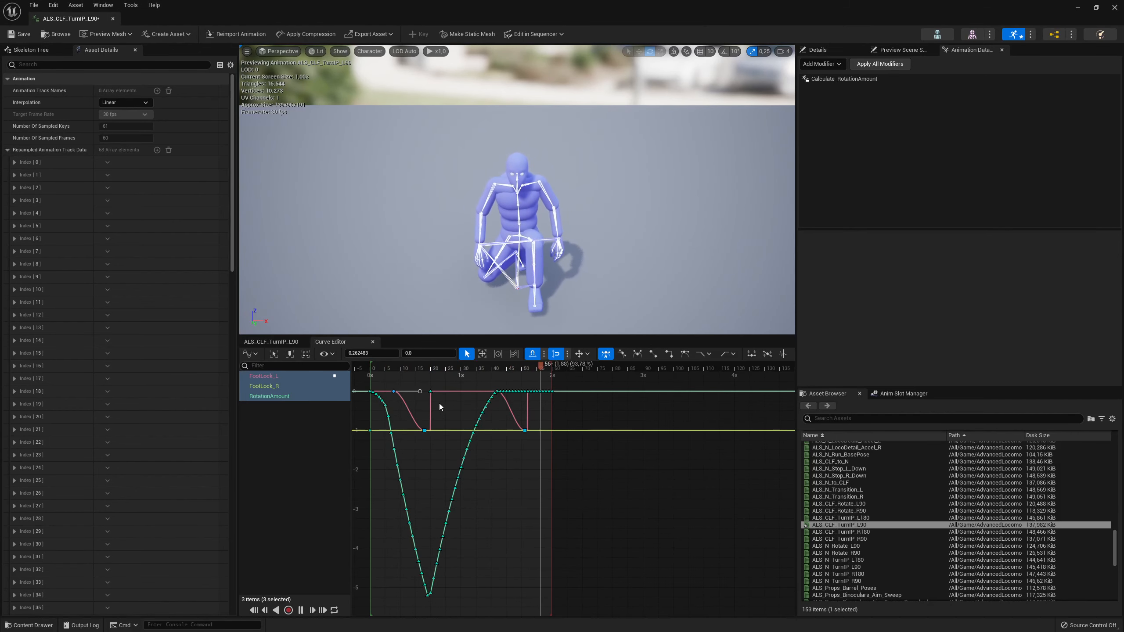
pyautogui.scroll(5, 440, 404)
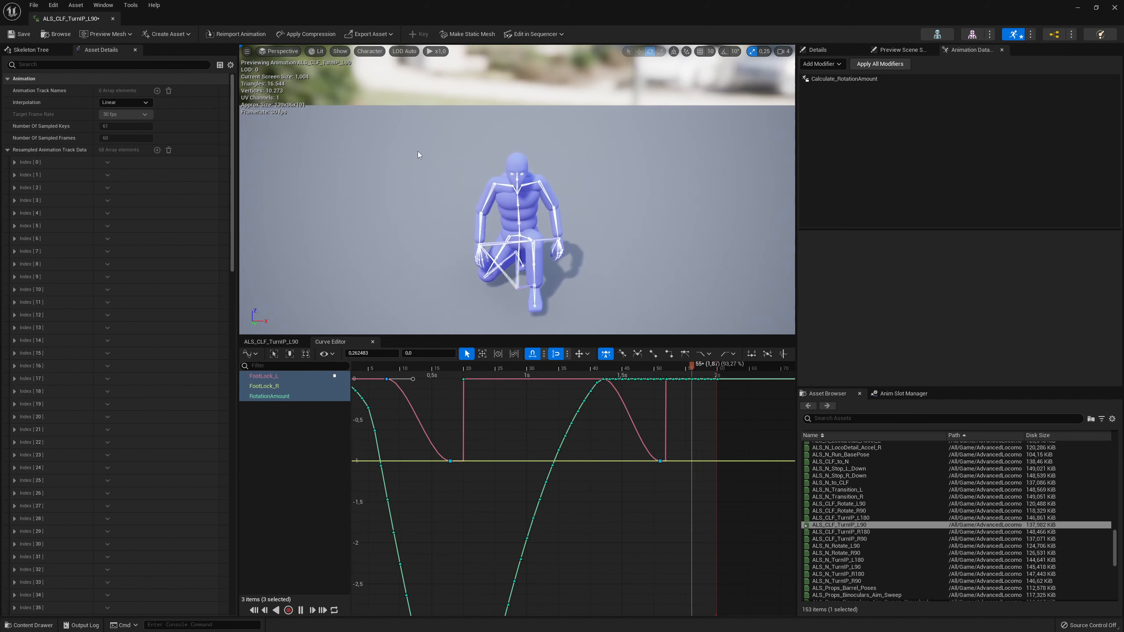
pyautogui.moveTo(84, 18); pyautogui.dragTo(339, 53)
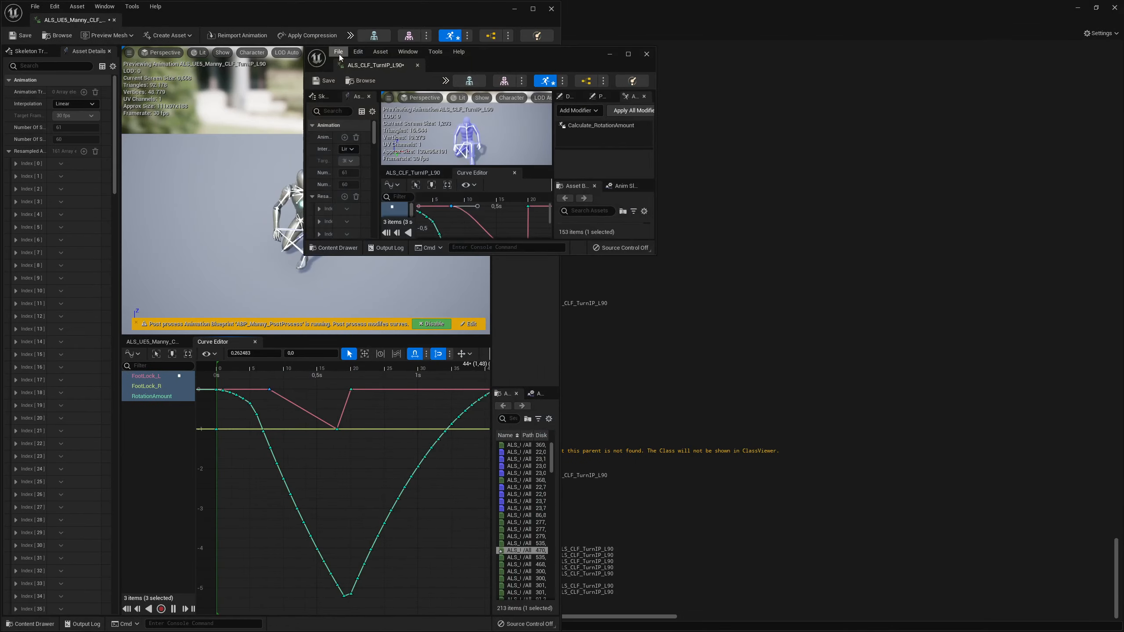
pyautogui.press('super+Right')
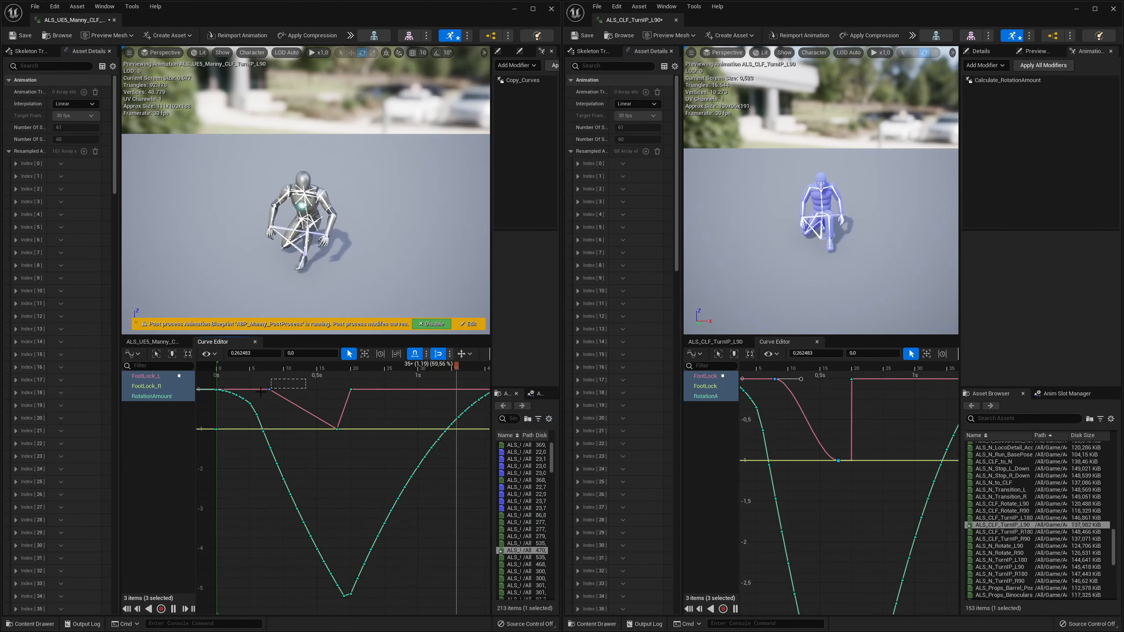
# - Enlarge the Manny animation editor, isolate its FootLock_L curve and select the key where the first drop begins
pyautogui.click(533, 10)
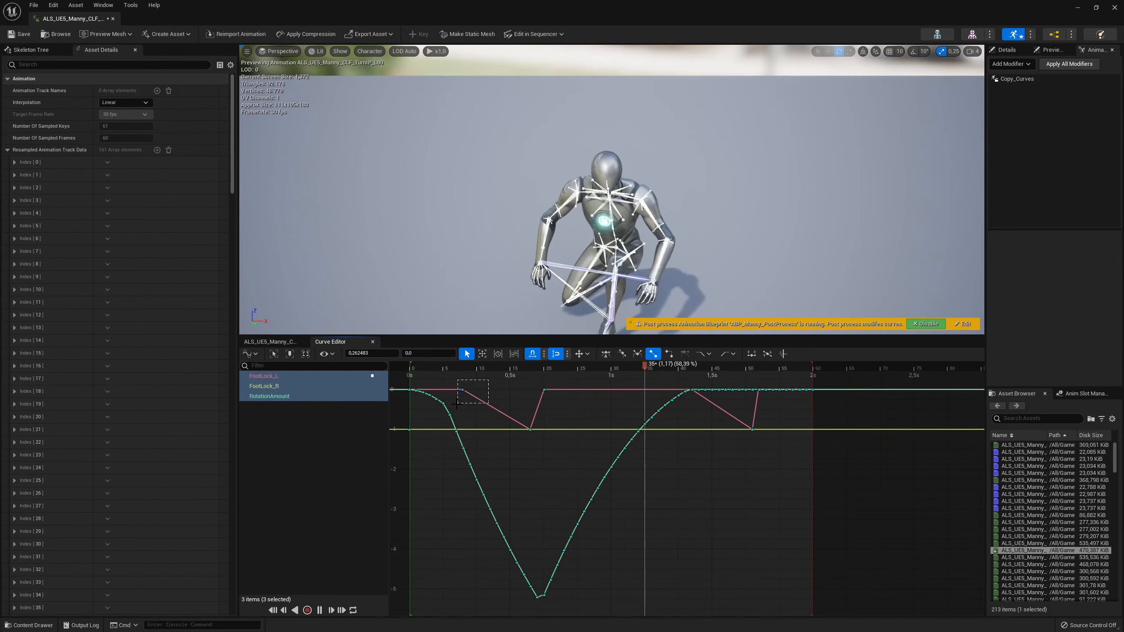
pyautogui.click(342, 378)
pyautogui.click(311, 396)
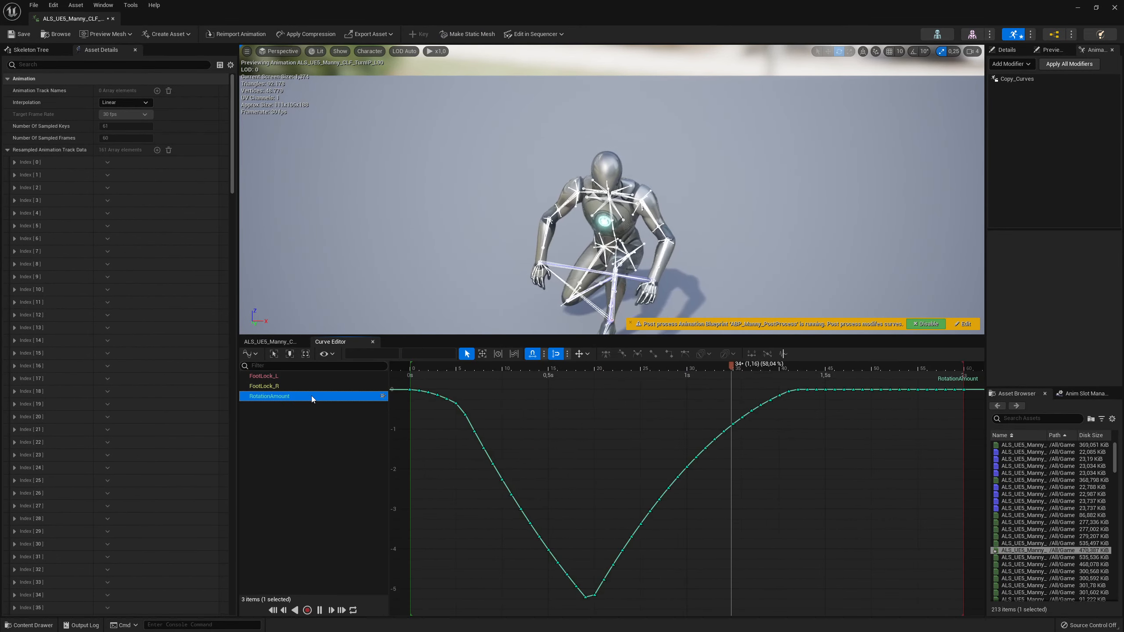
pyautogui.click(333, 379)
pyautogui.click(410, 390)
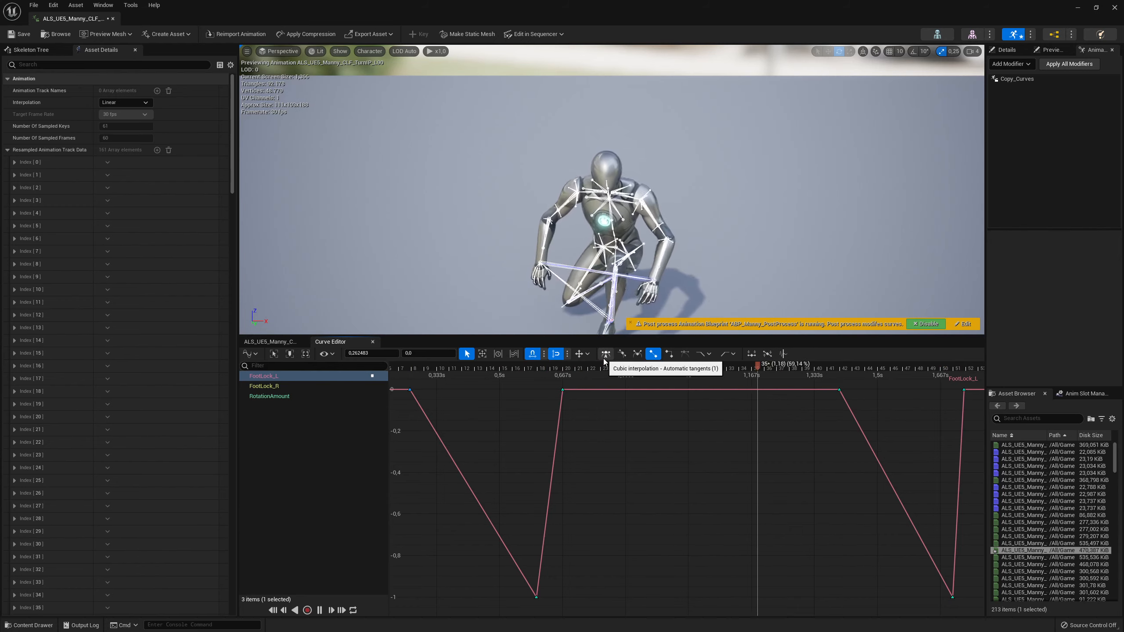
# - Open the blueprint of the Manny animation's Copy_Curves modifier
pyautogui.click(1012, 79)
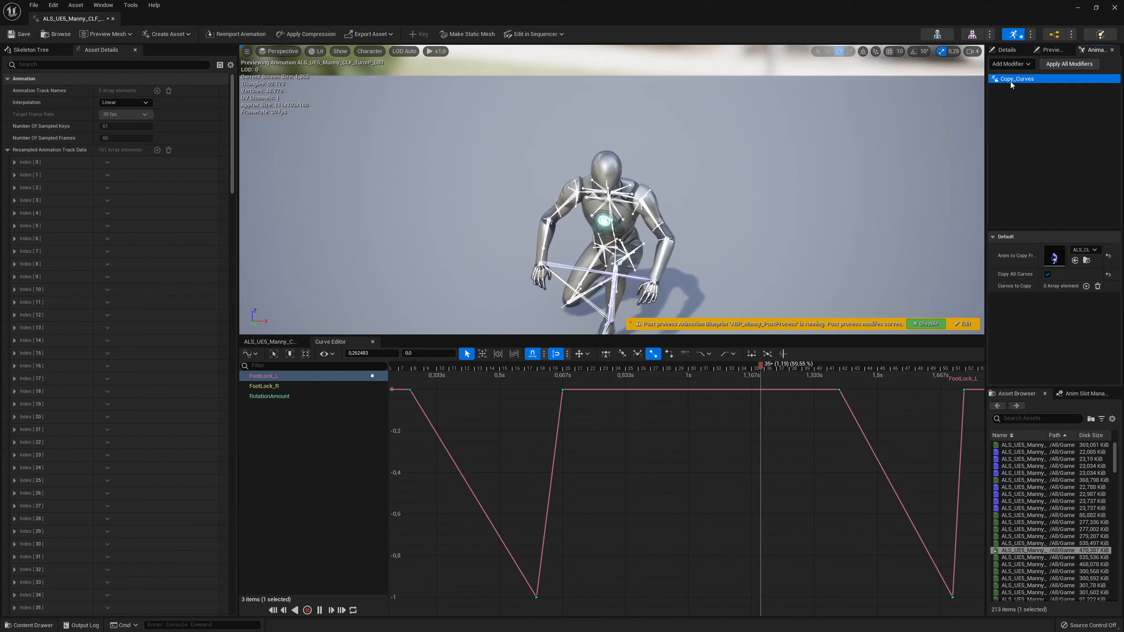
pyautogui.rightClick(1013, 81)
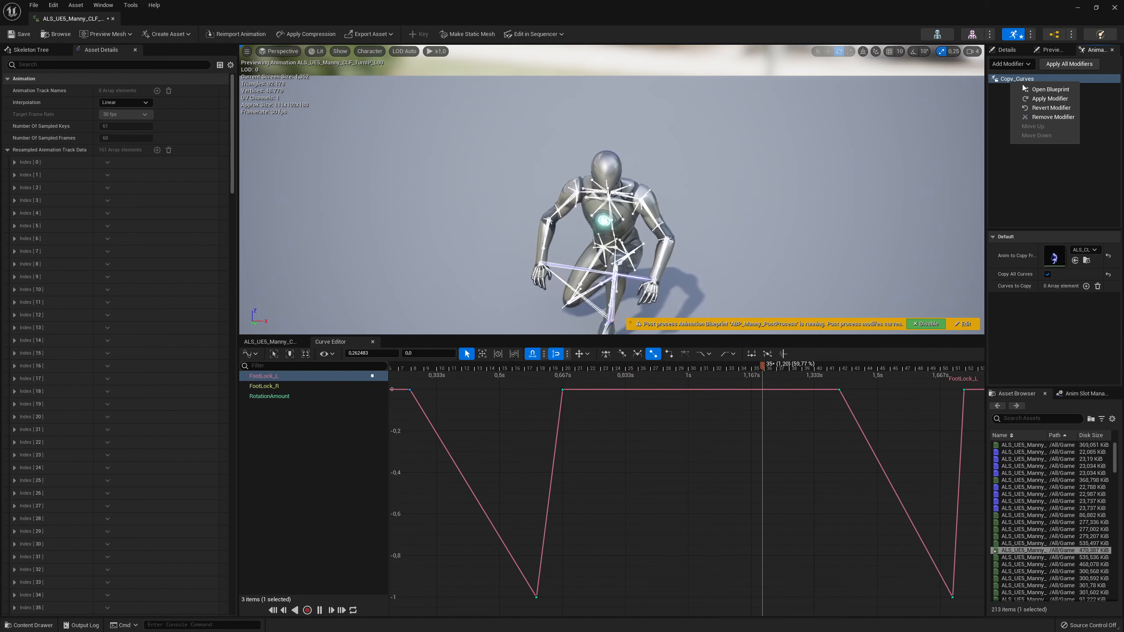
pyautogui.click(1041, 91)
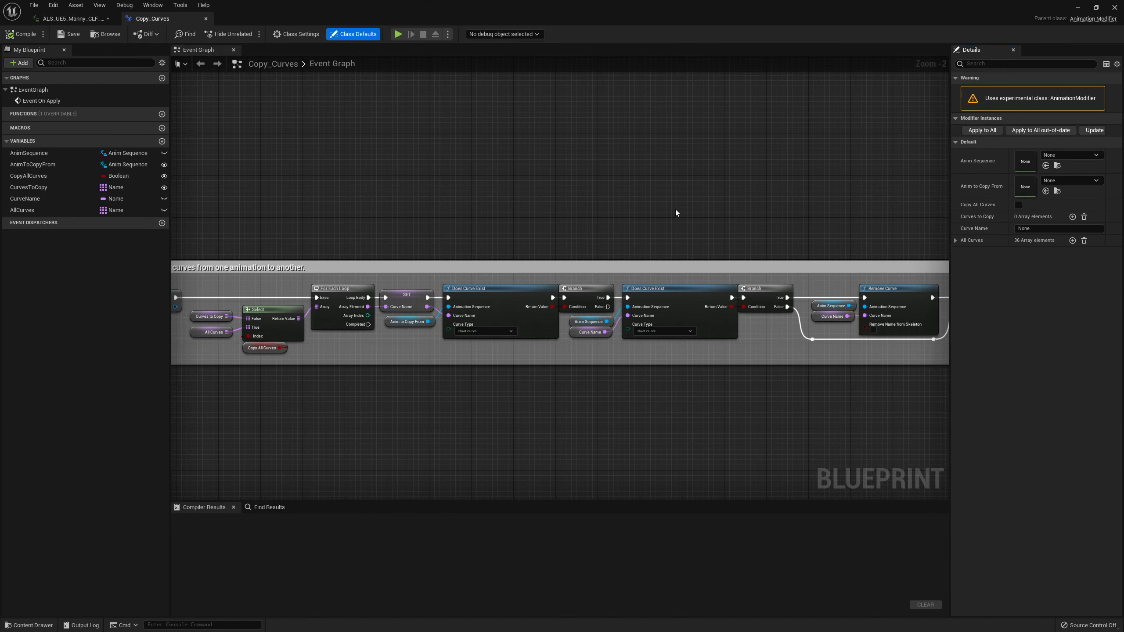
# - Examine the Copy_Curves Event Graph from Event On Apply through to the Add Float Curve Keys node
pyautogui.moveTo(651, 190); pyautogui.dragTo(760, 200, button='right')
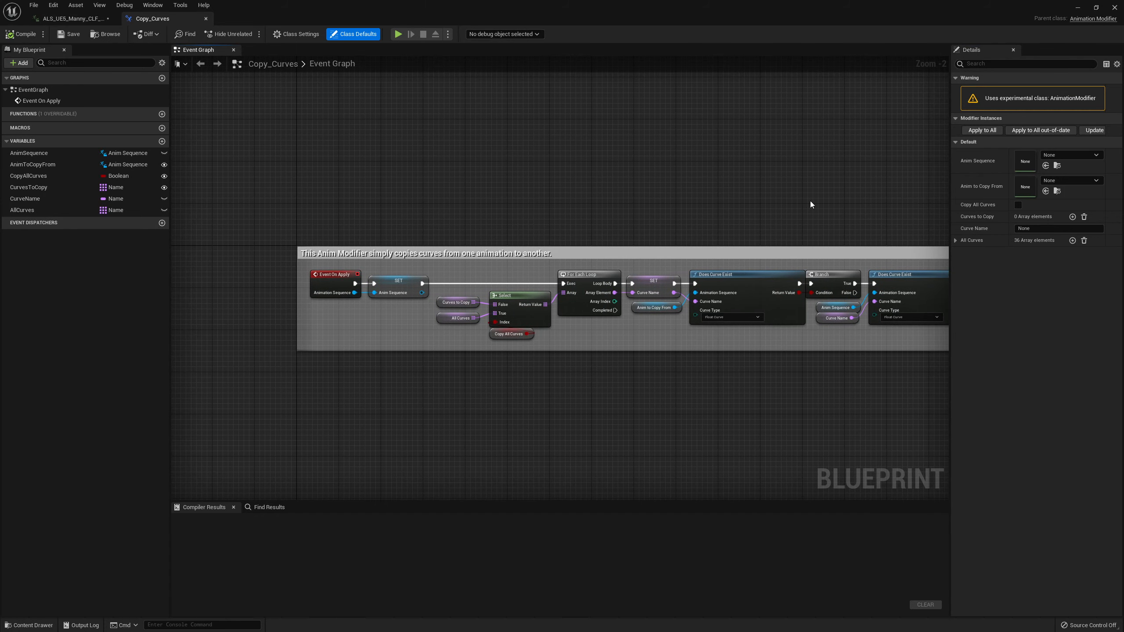
pyautogui.moveTo(813, 202); pyautogui.dragTo(742, 192, button='right')
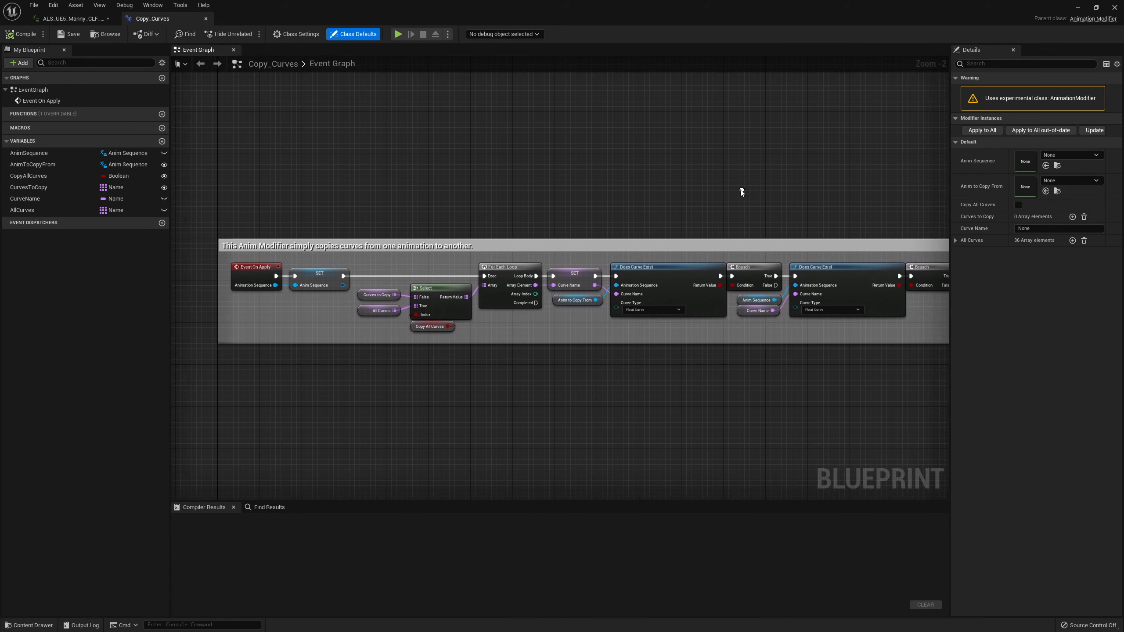
pyautogui.scroll(2, 525, 212)
pyautogui.moveTo(638, 196); pyautogui.dragTo(506, 189, button='right')
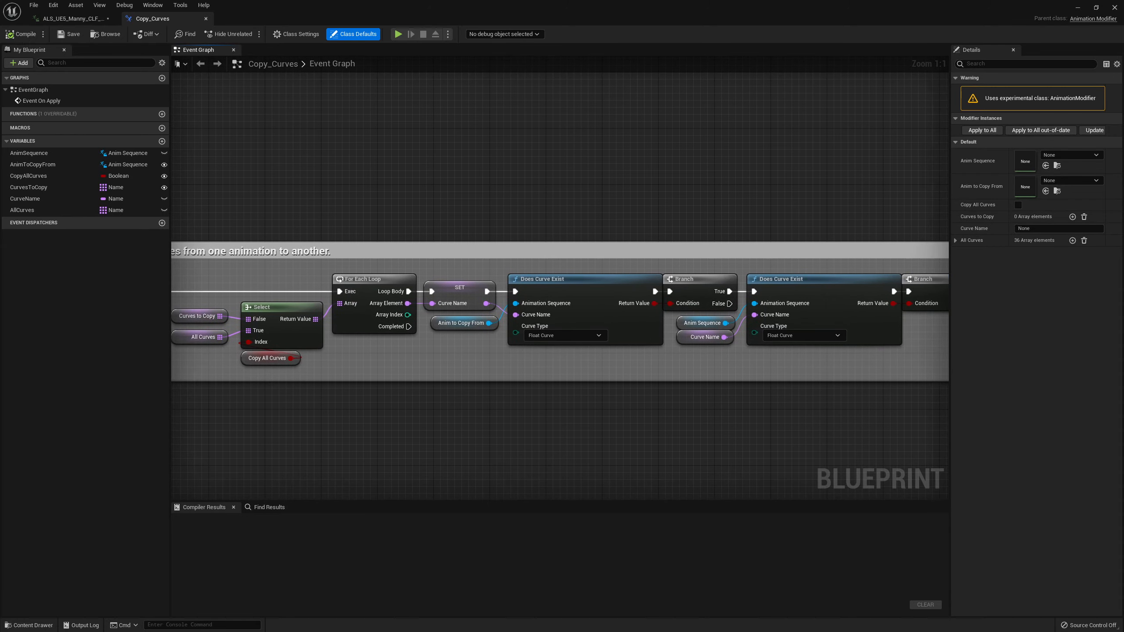
pyautogui.moveTo(702, 188); pyautogui.dragTo(535, 191, button='right')
pyautogui.moveTo(762, 191); pyautogui.dragTo(554, 183, button='right')
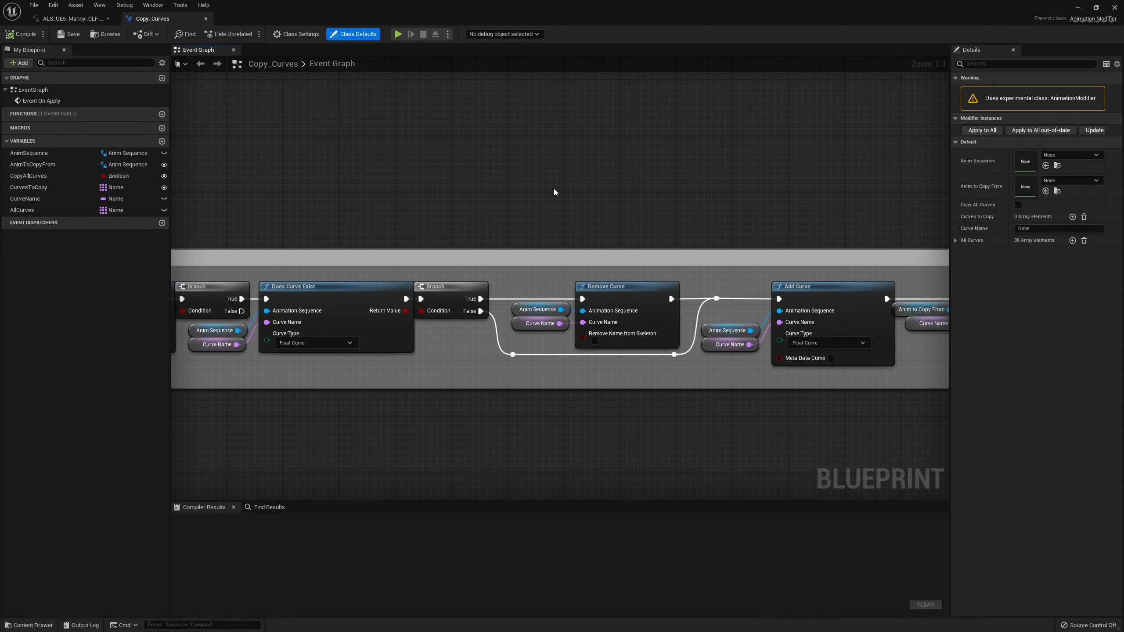
pyautogui.moveTo(750, 191); pyautogui.dragTo(597, 183, button='right')
pyautogui.moveTo(708, 181); pyautogui.dragTo(546, 179, button='right')
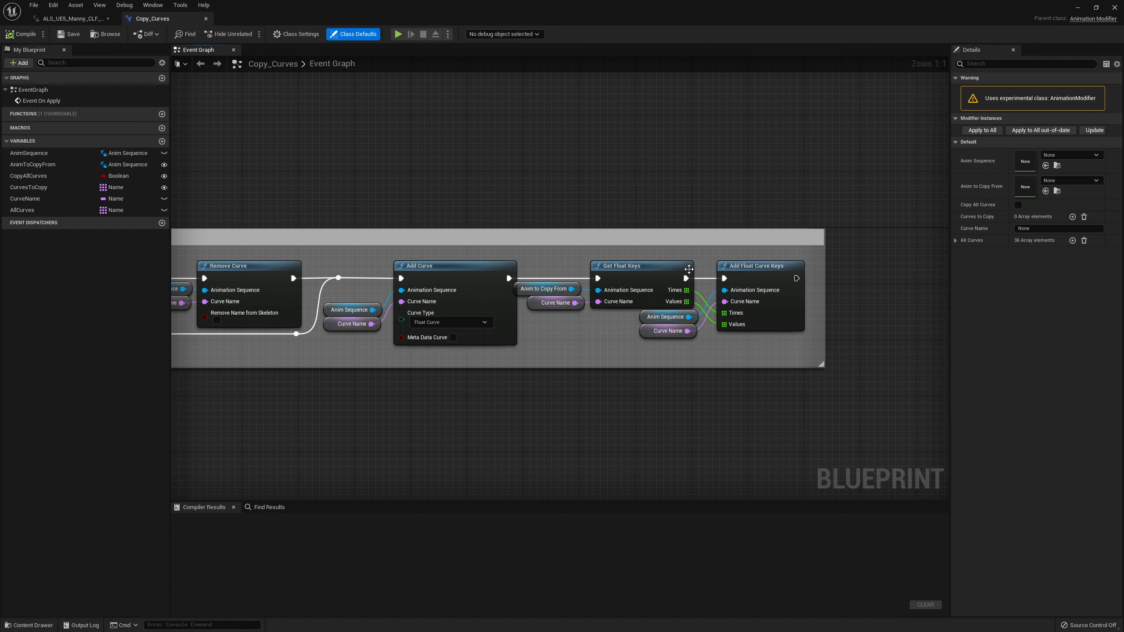
# - Inspect the Get Float Keys and Add Float Curve Keys nodes at the end of the graph
pyautogui.moveTo(600, 255); pyautogui.dragTo(757, 362)
pyautogui.click(723, 351)
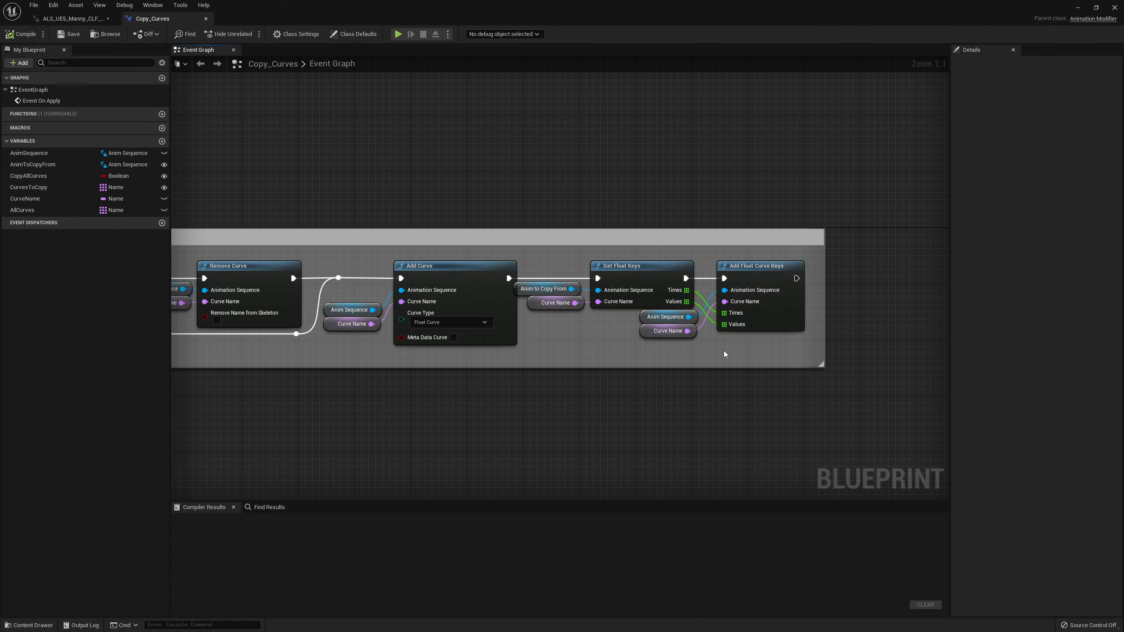
pyautogui.click(631, 275)
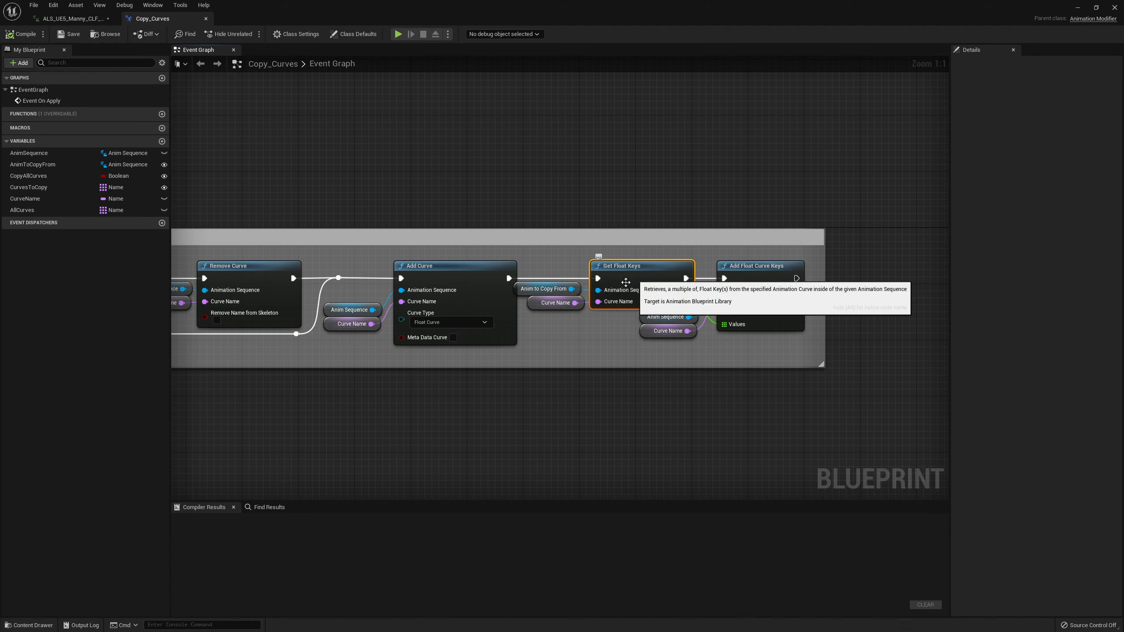
# - Search the actions available for the Anim to Copy From reference for "curve", review them and dismiss the list
pyautogui.moveTo(572, 288); pyautogui.dragTo(597, 170)
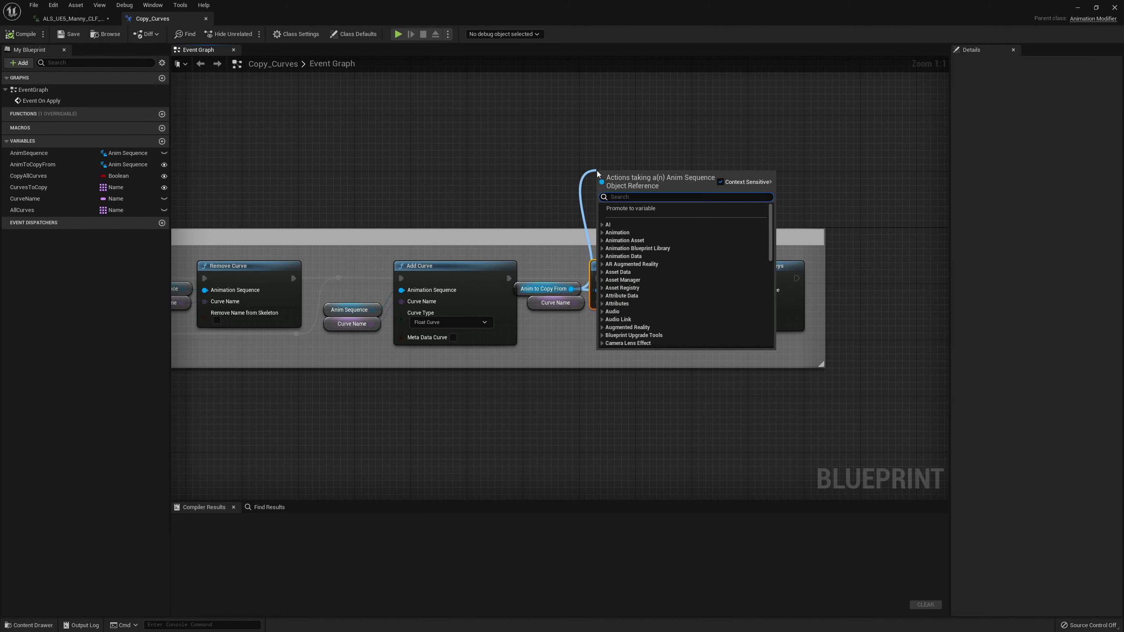
pyautogui.write('curve')
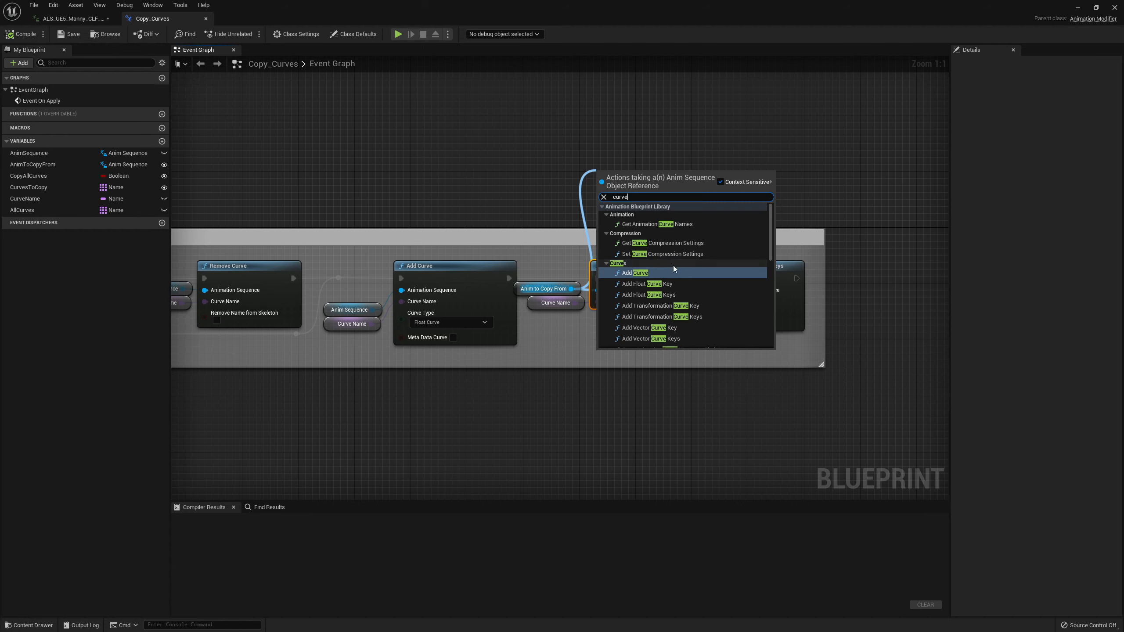
pyautogui.scroll(-3, 675, 267)
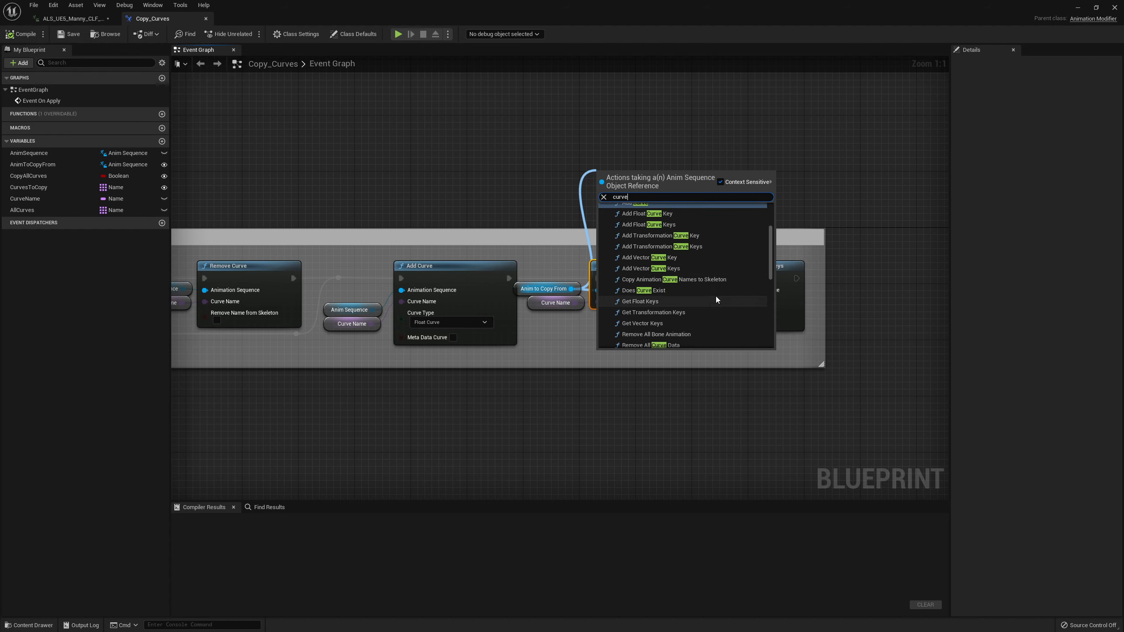
pyautogui.scroll(-1, 718, 312)
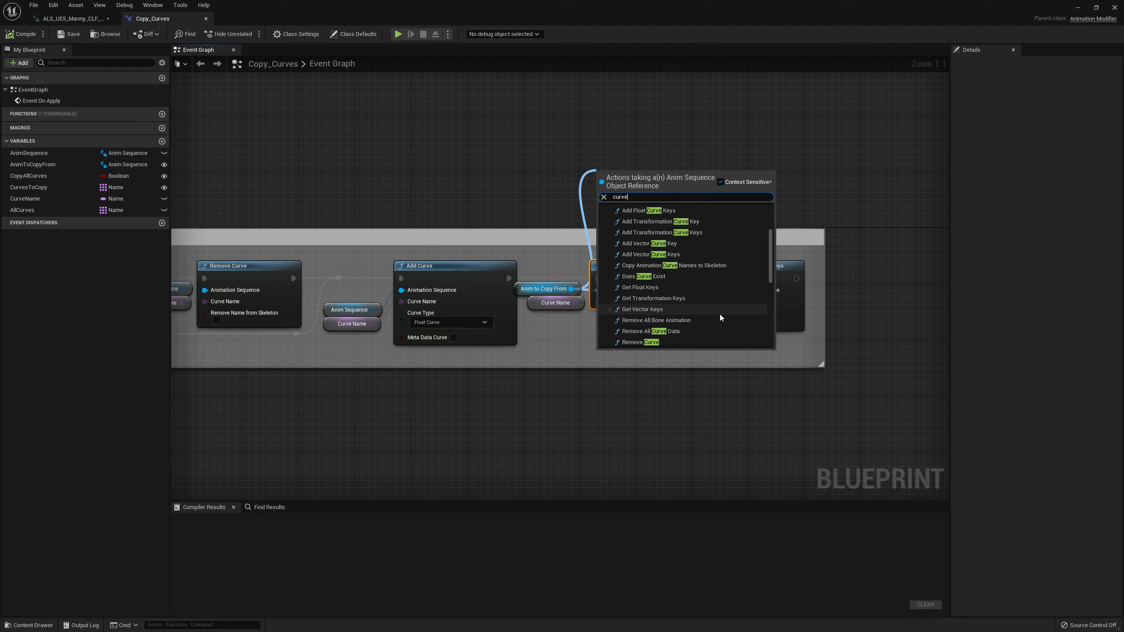
pyautogui.scroll(-6, 720, 315)
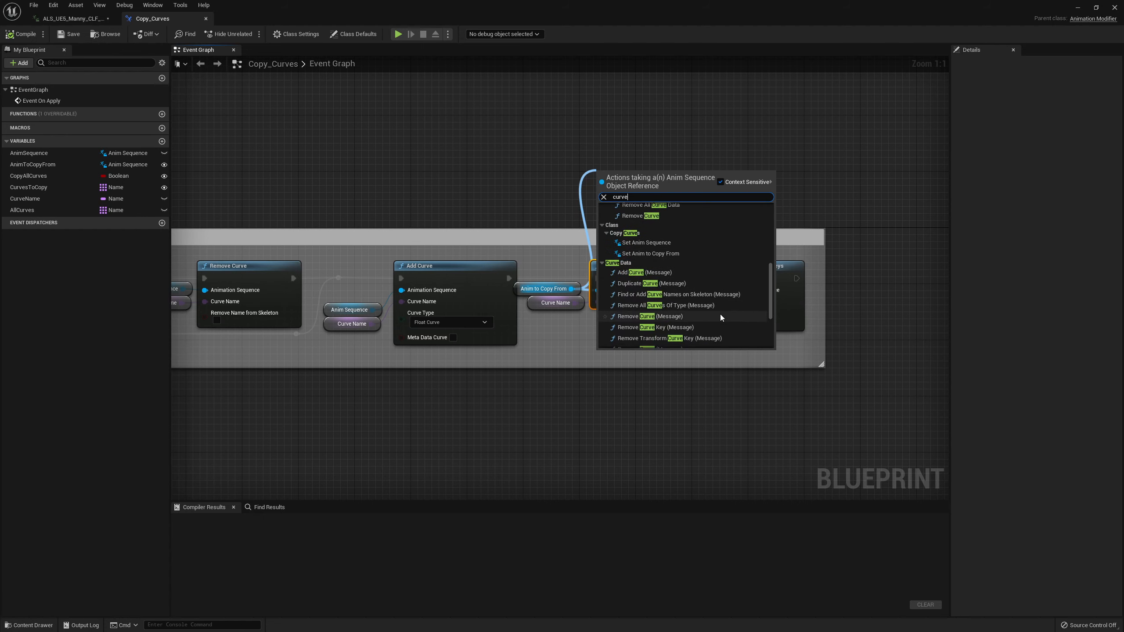
pyautogui.click(664, 148)
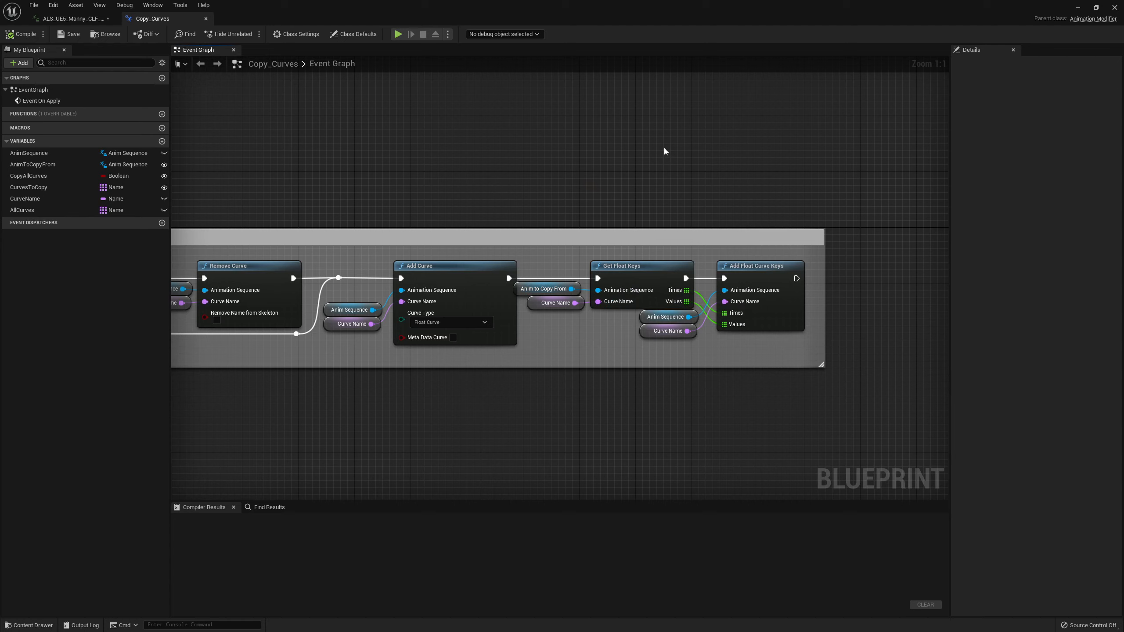
# - Close the Copy_Curves blueprint and the Manny turn-in-place animation
pyautogui.middleClick(170, 17)
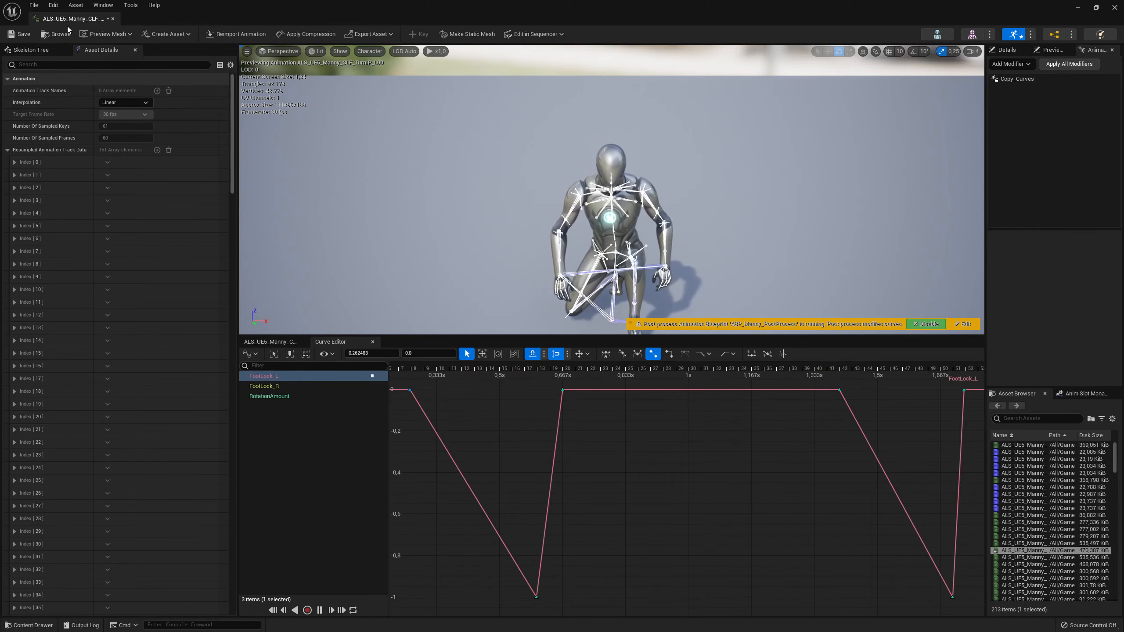
pyautogui.middleClick(103, 18)
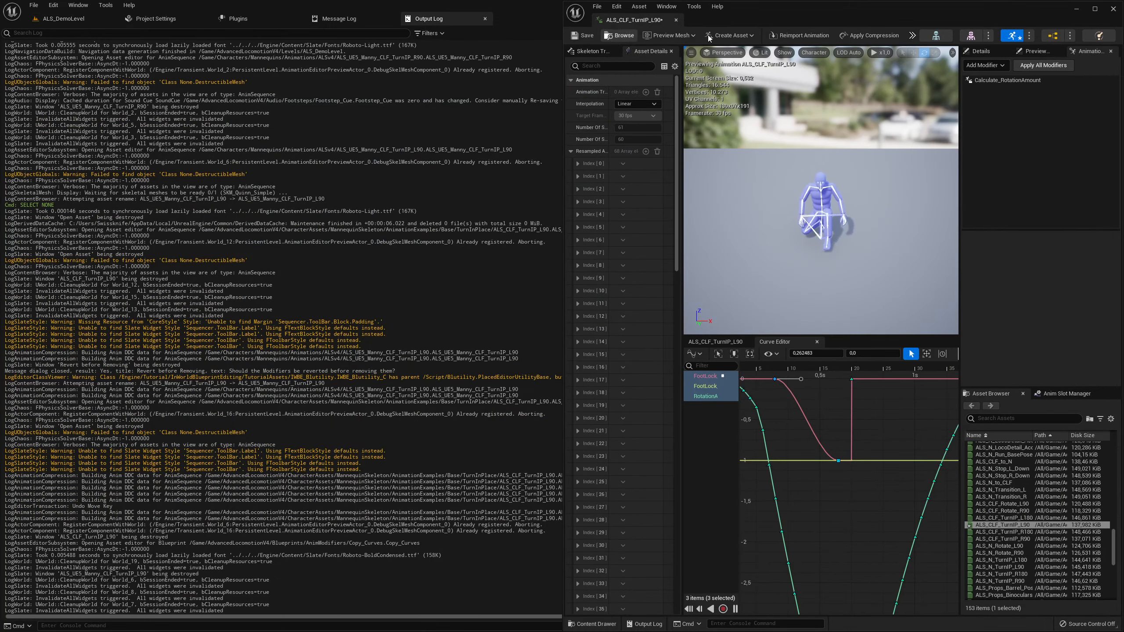
# - Close the original turn-in-place animation and open the Public folder of the TTToolbox C++ classes from the level editor
pyautogui.middleClick(612, 23)
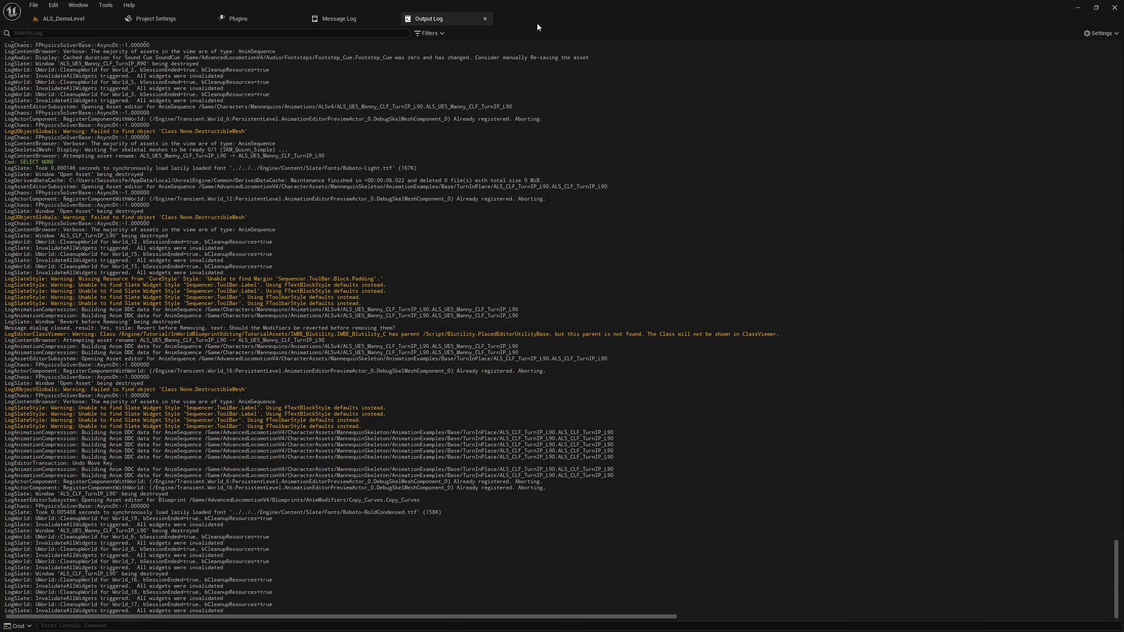
pyautogui.click(58, 18)
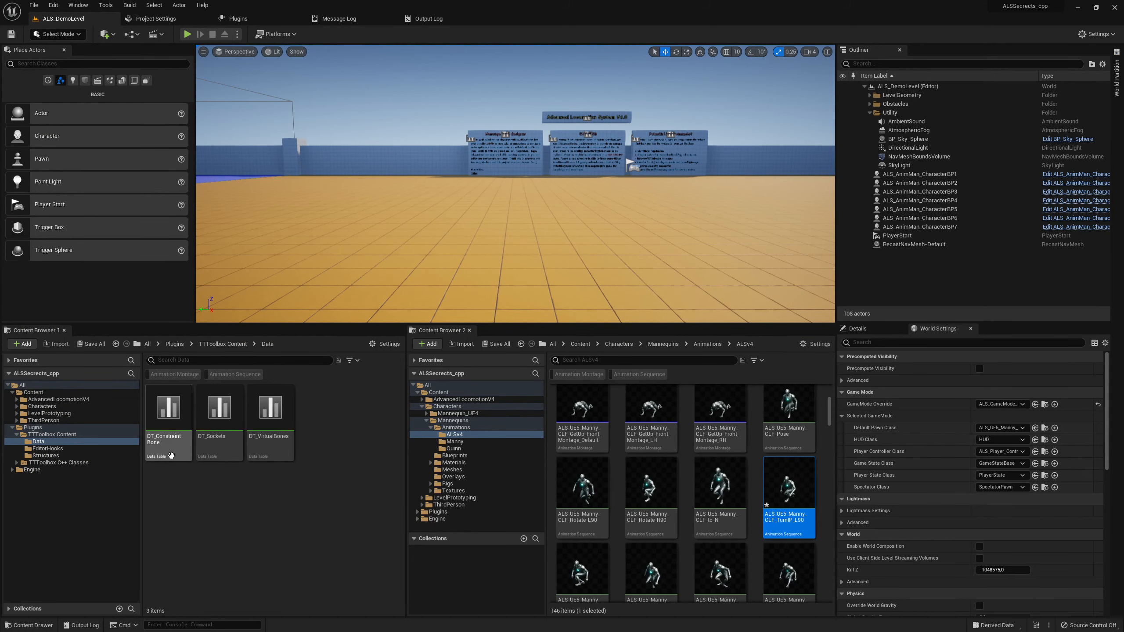
pyautogui.click(61, 463)
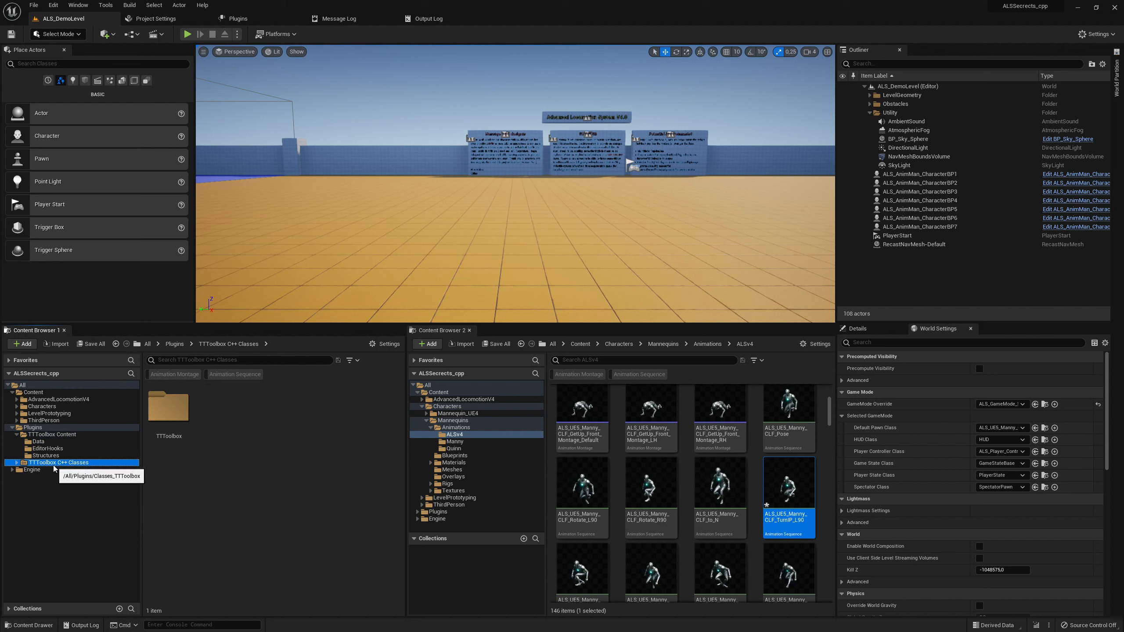
pyautogui.doubleClick(168, 406)
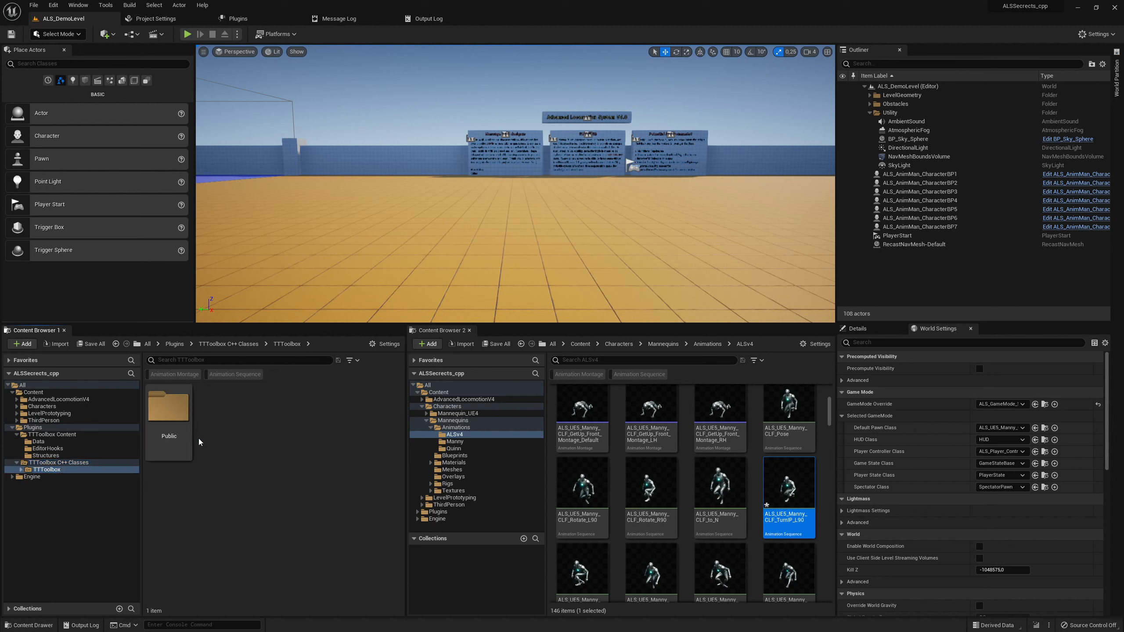
pyautogui.doubleClick(168, 405)
# - Start a new C++ class in the Public folder with AnimationModifier as its parent class
pyautogui.rightClick(235, 402)
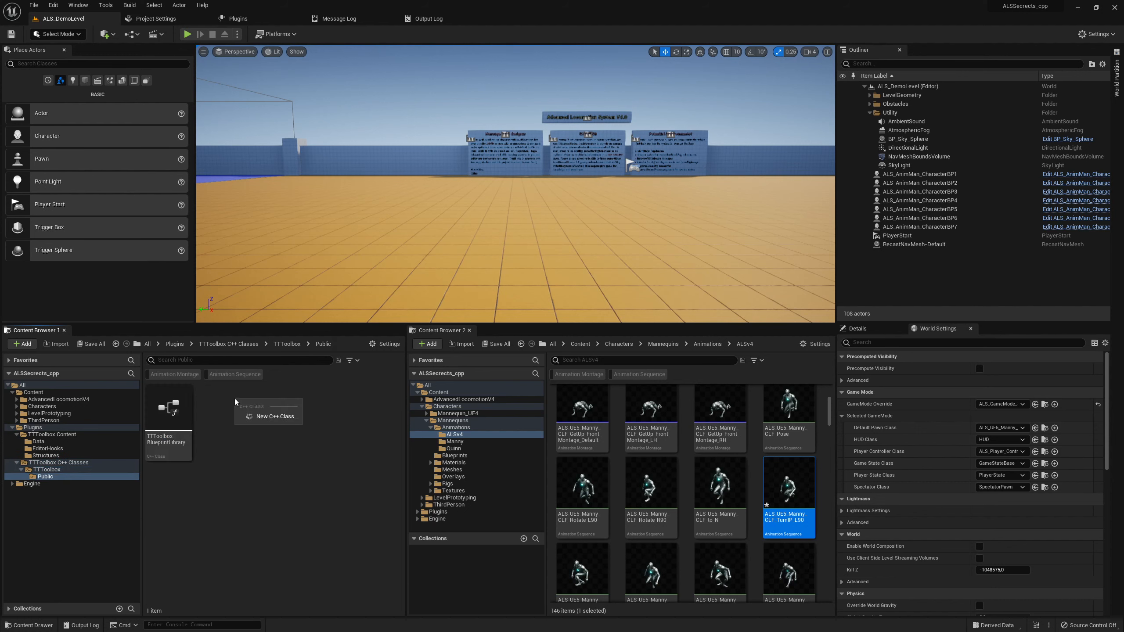
pyautogui.click(266, 418)
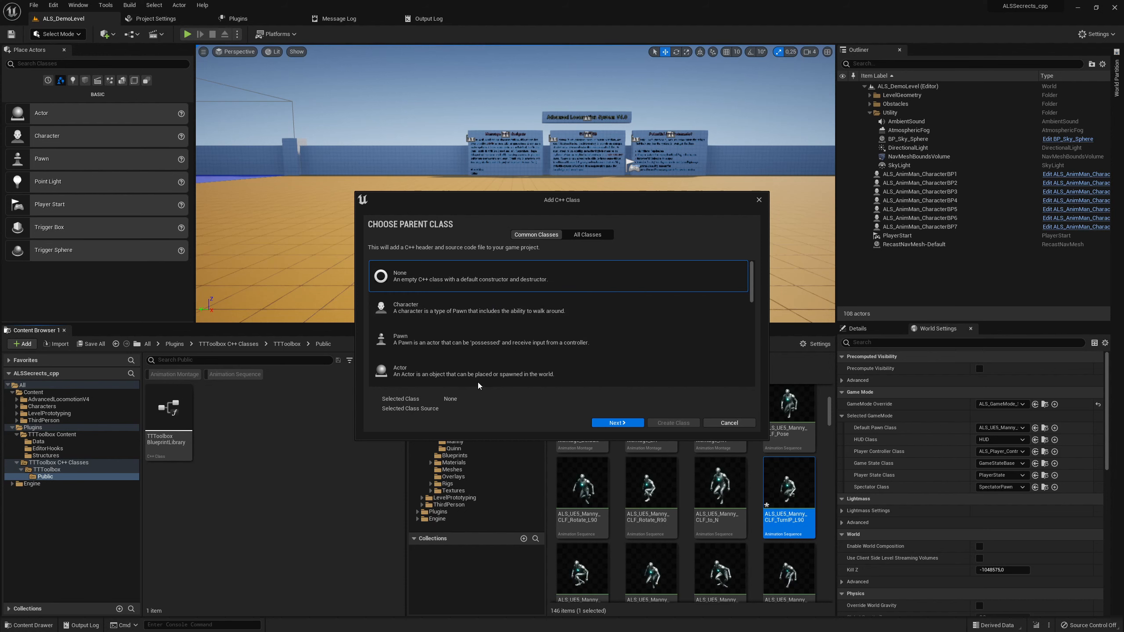
pyautogui.click(595, 235)
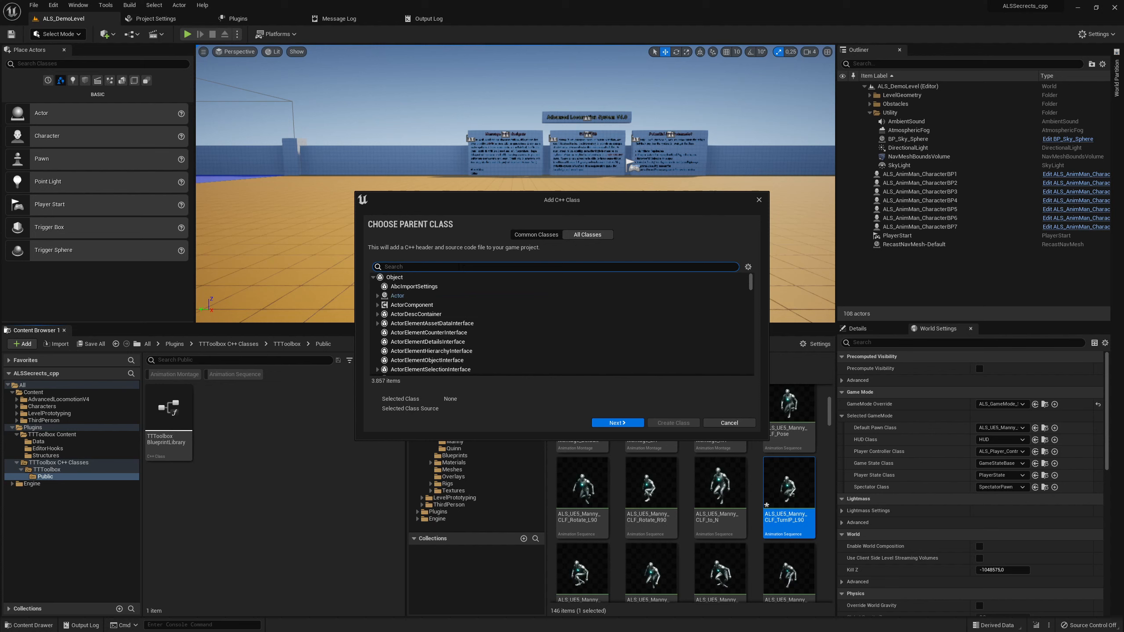
pyautogui.write('animation mof')
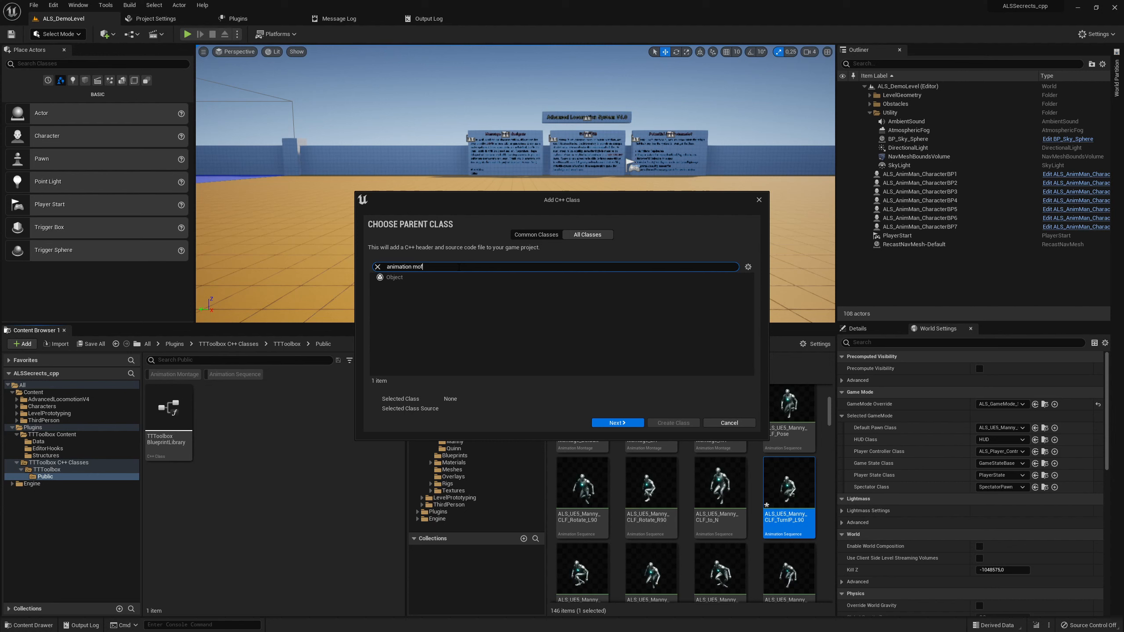
pyautogui.press('BackSpace')
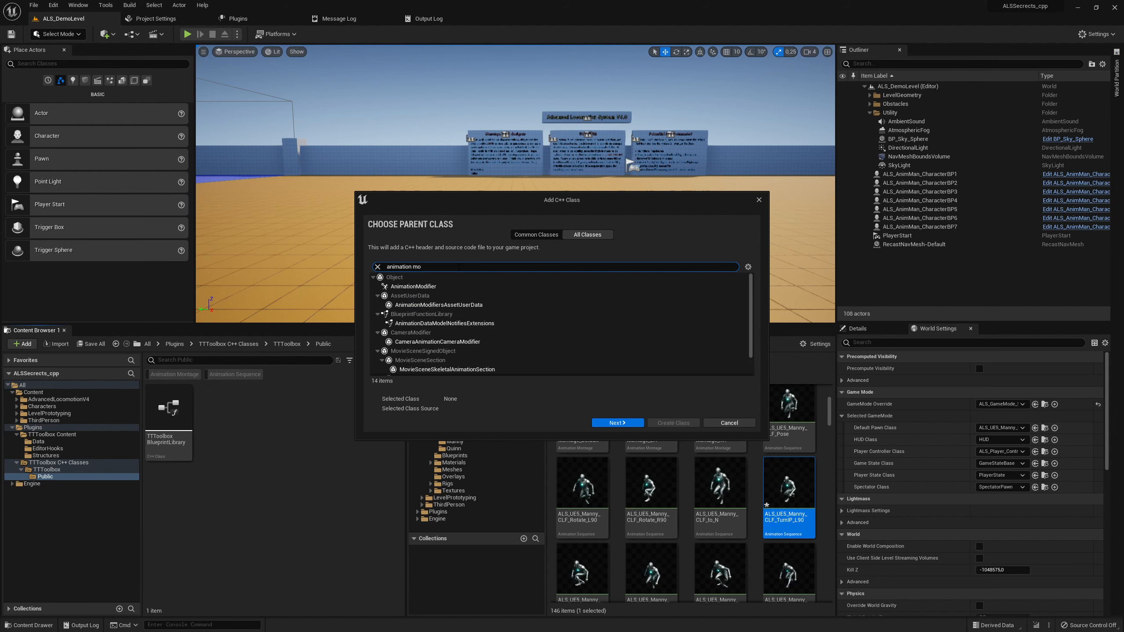
pyautogui.write('d')
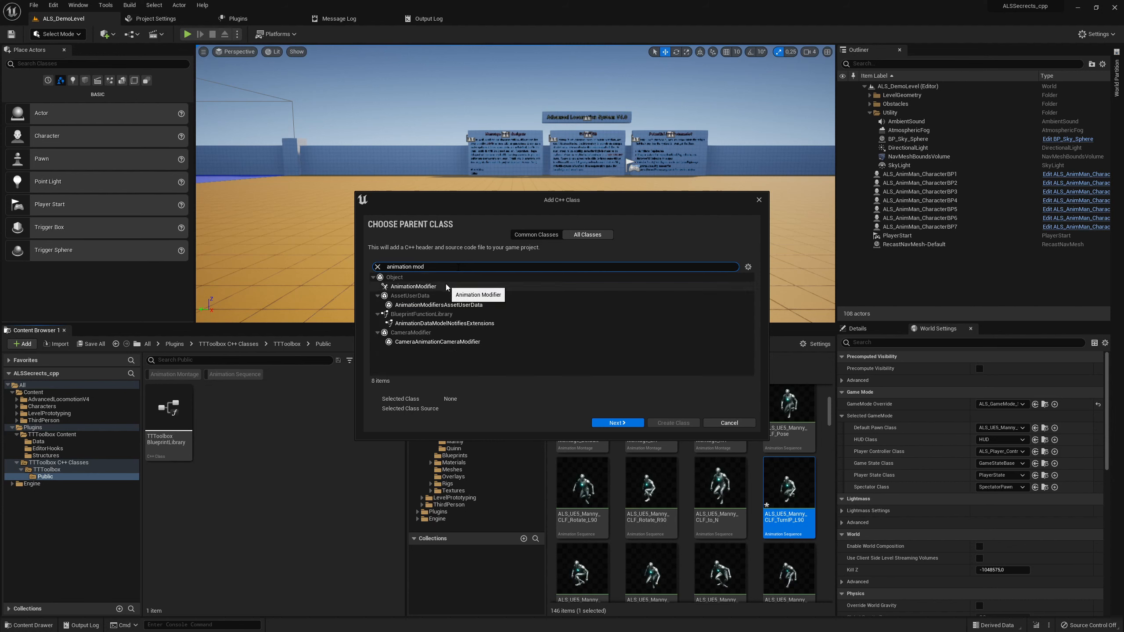
pyautogui.click(445, 287)
pyautogui.click(598, 422)
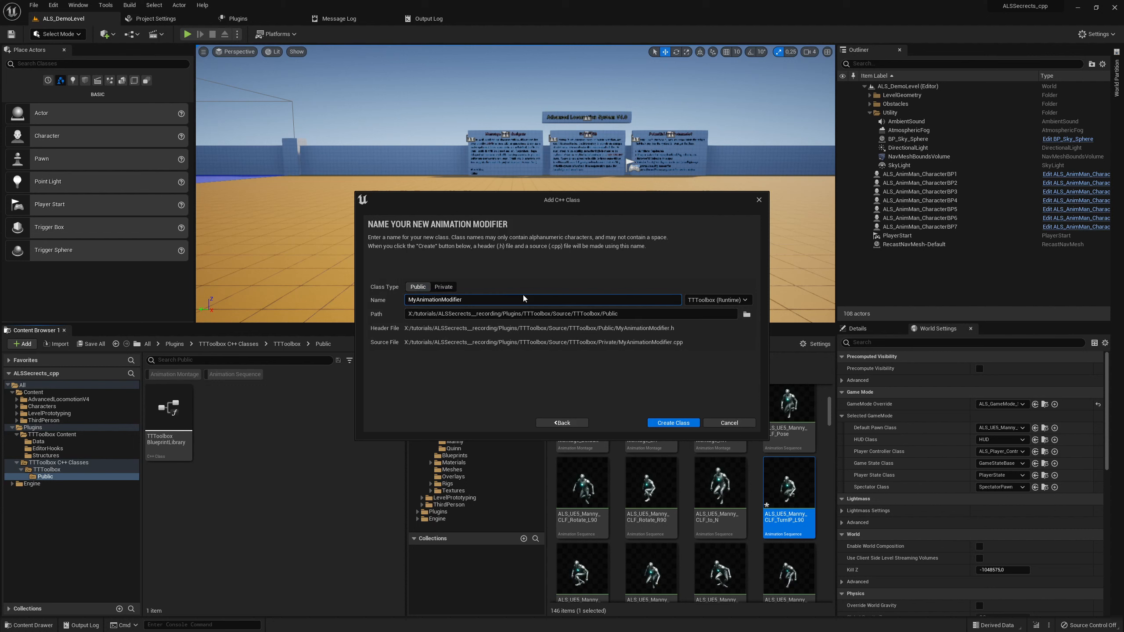
# - Name the new class TTCopyAllCurvesAnimModifier and open the choice of its target module
pyautogui.press('Delete')
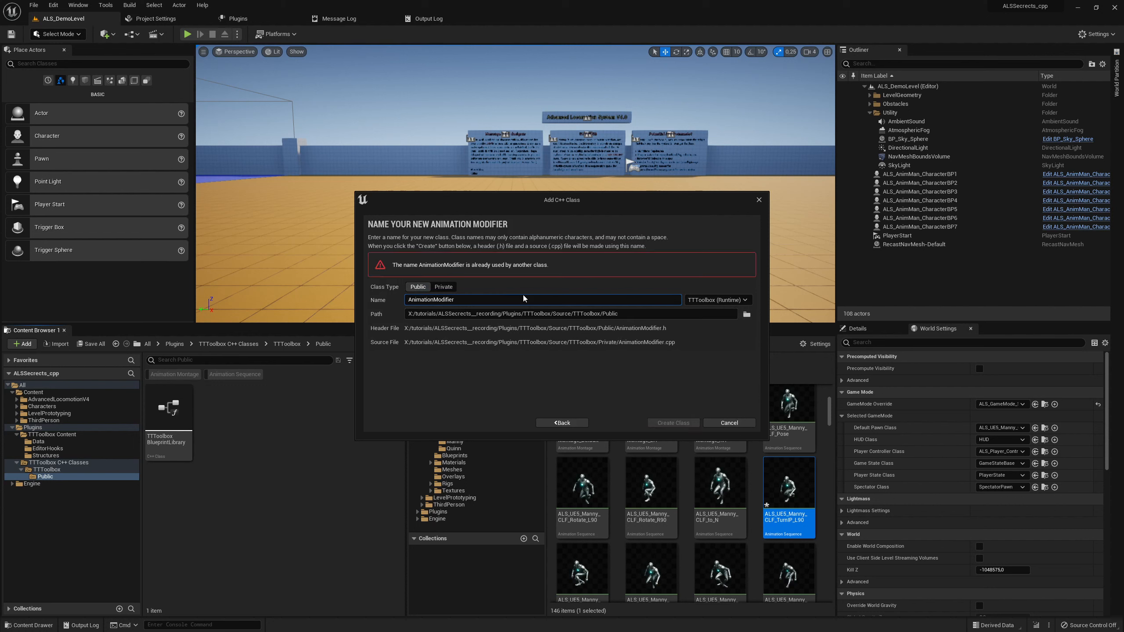
pyautogui.write('TTCopyAllC')
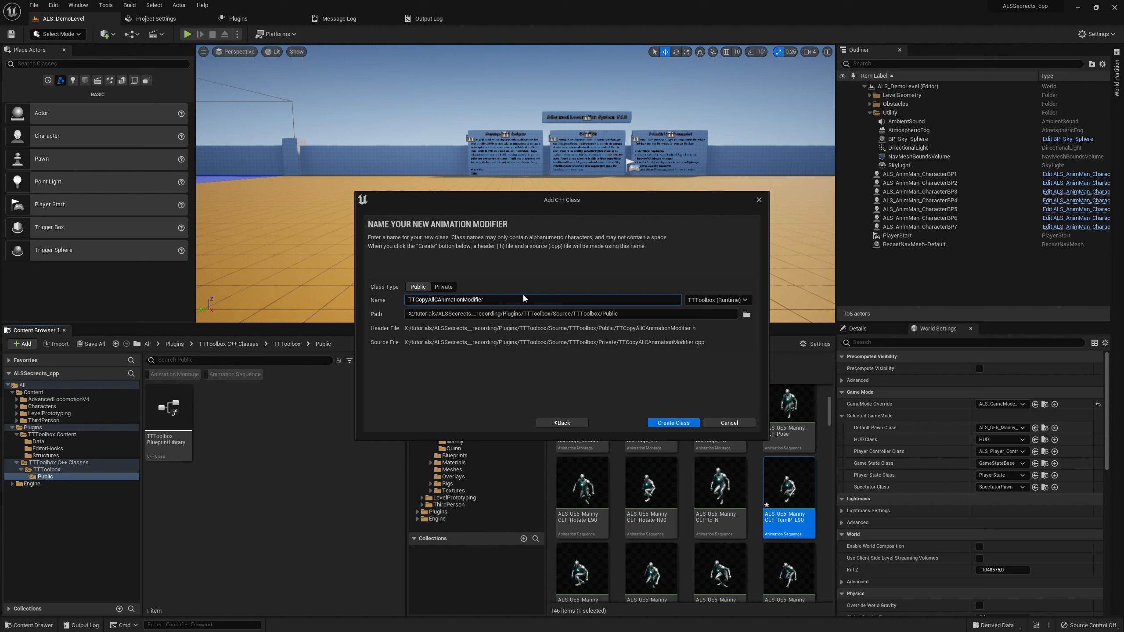
pyautogui.write('sy')
pyautogui.press('BackSpace')
pyautogui.press('BackSpace')
pyautogui.click(730, 300)
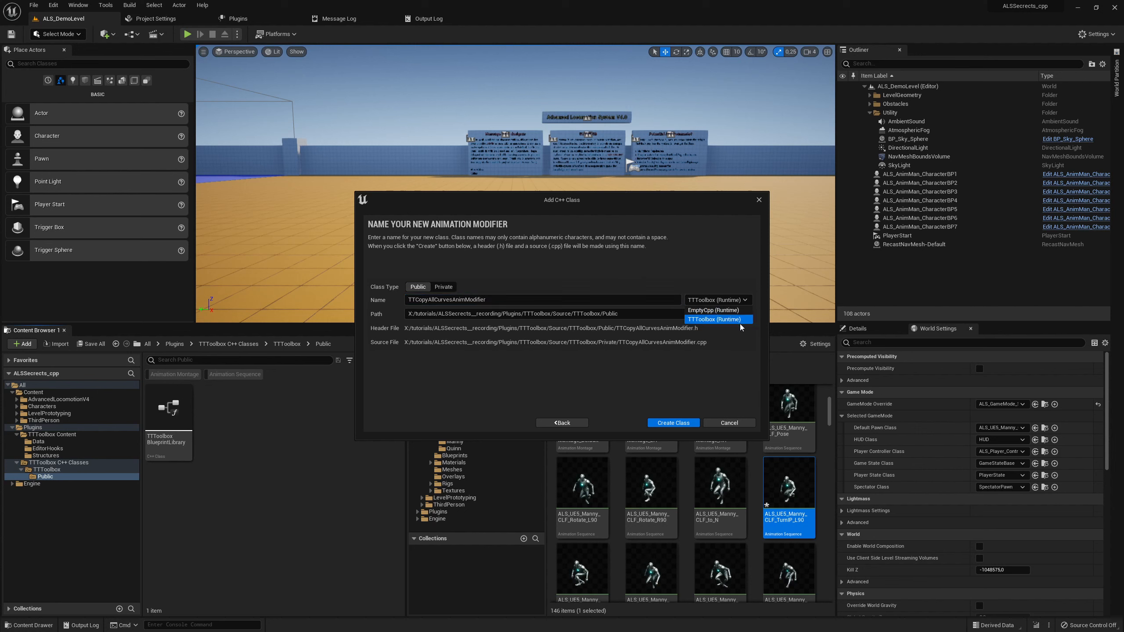